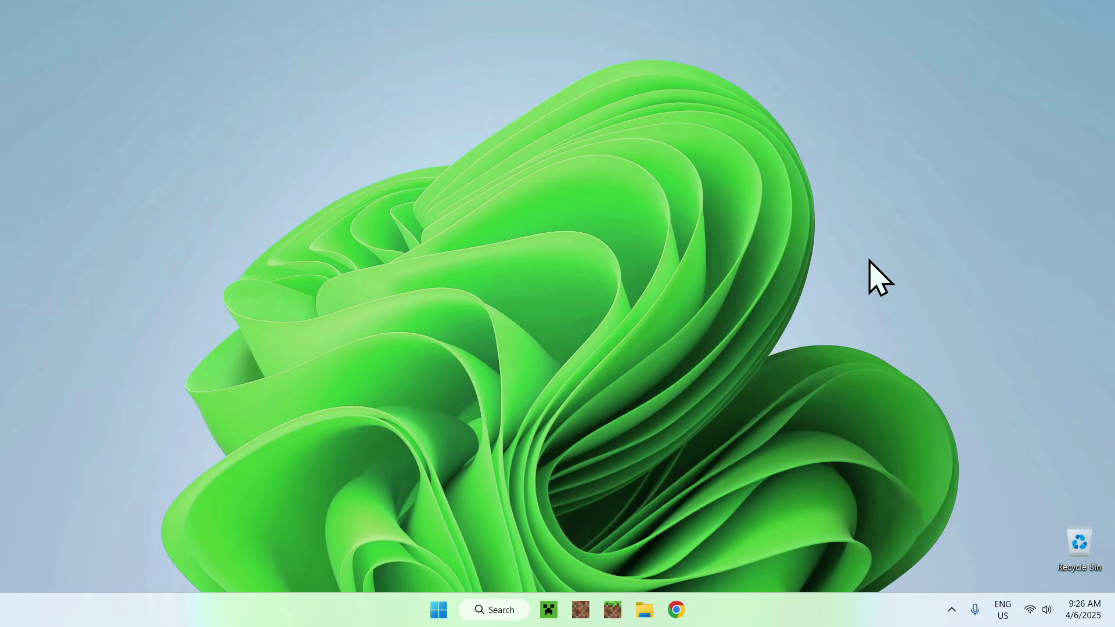
# Open Google Chrome from the taskbar on a New Tab page
pyautogui.click(676, 608)
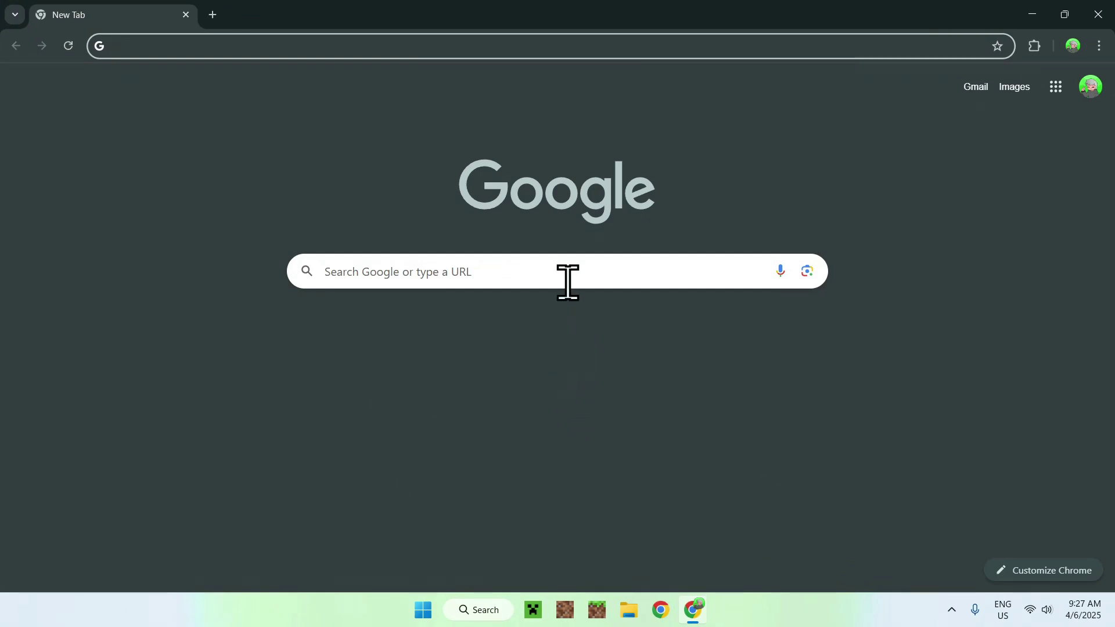
# Search Google for 'Modrinth' and open the modrinth.com homepage from the results
pyautogui.click(553, 271)
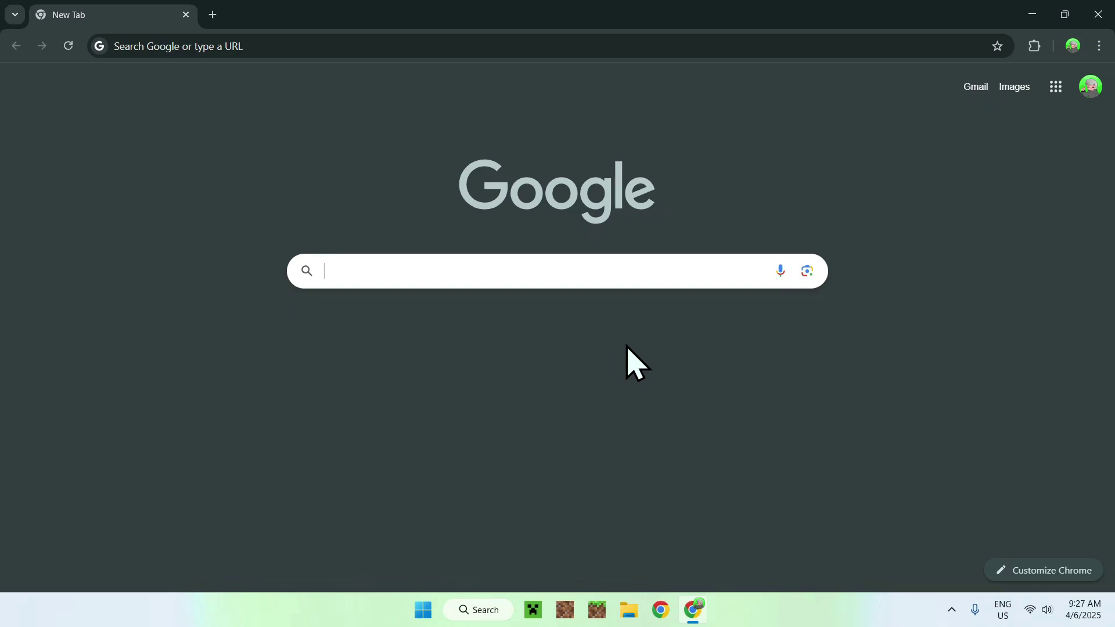
pyautogui.write('Mod')
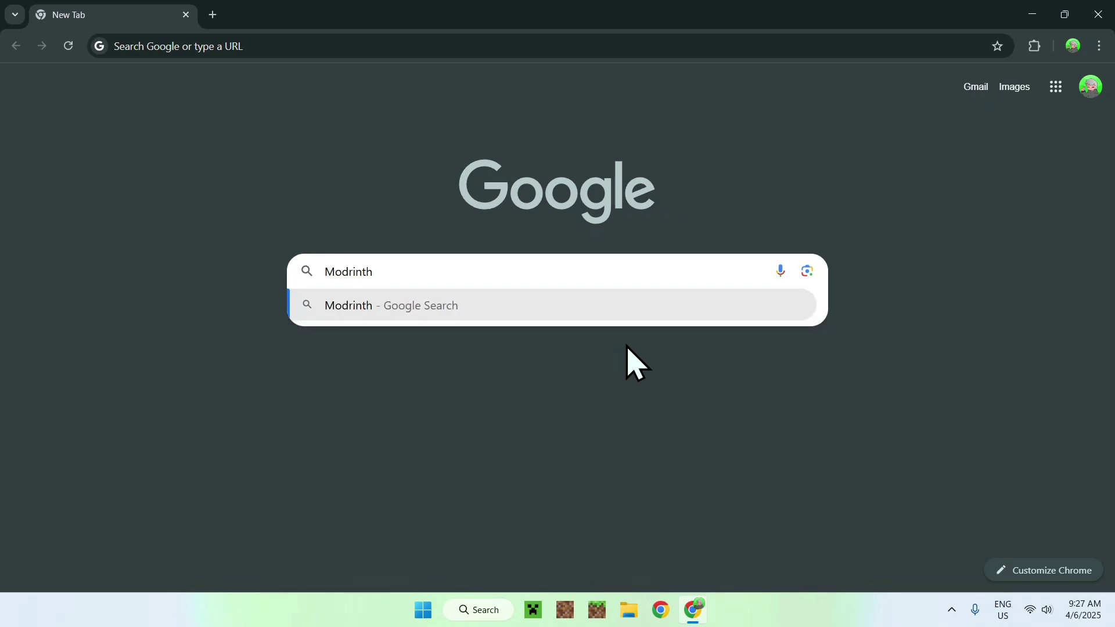
pyautogui.write('rinth')
pyautogui.press('Return')
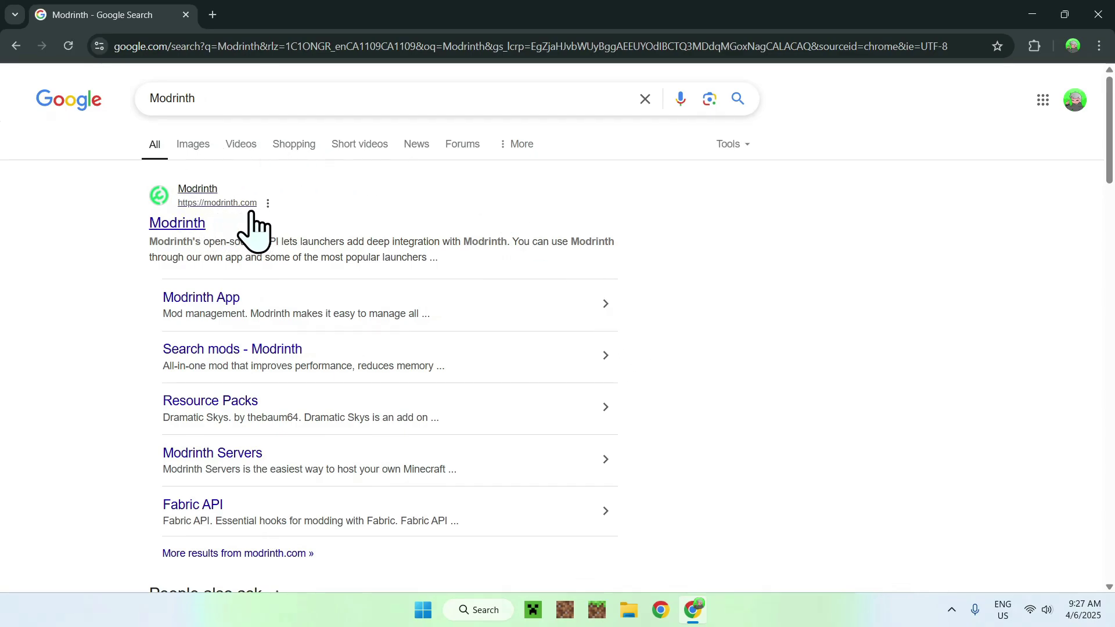
pyautogui.click(177, 227)
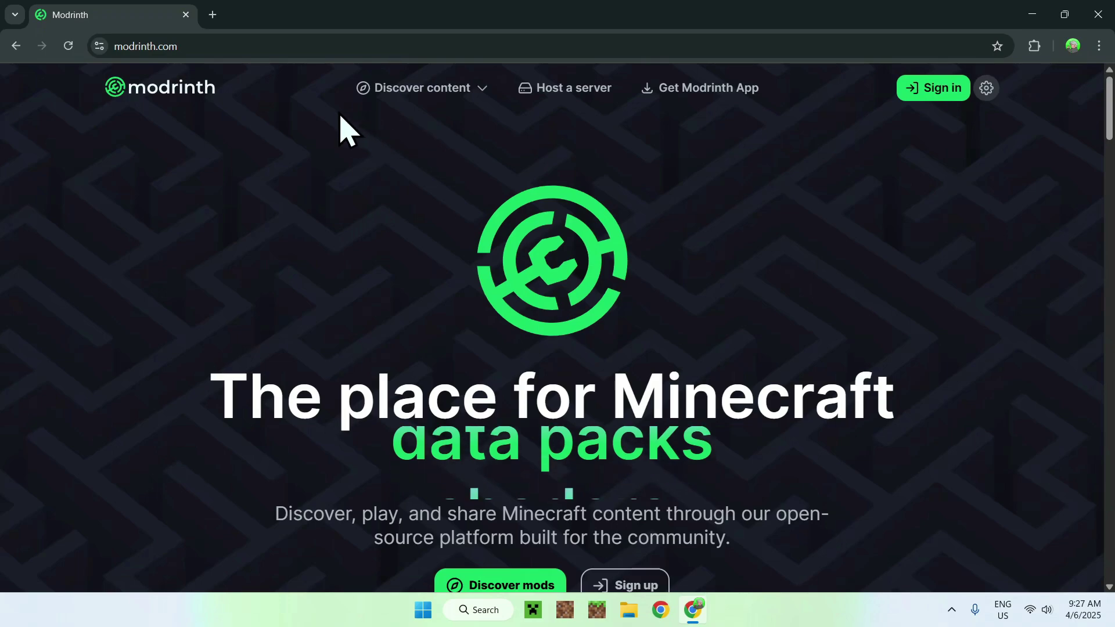
# Browse Modrinth's Mods category, search 'Flashba', and open the Flashback mod page
pyautogui.click(425, 87)
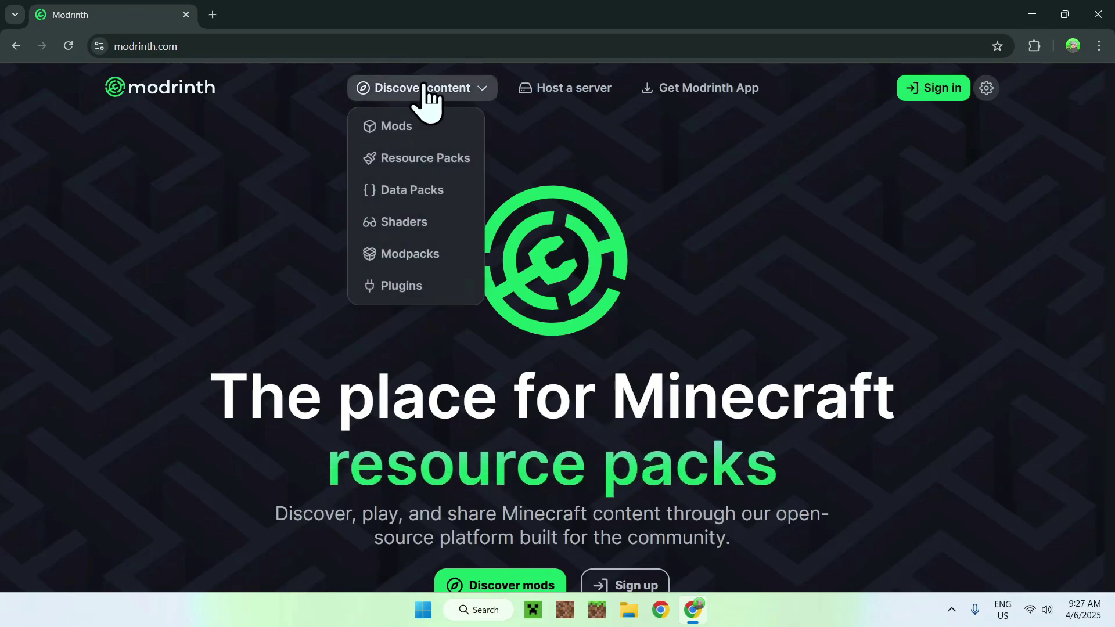
pyautogui.click(441, 138)
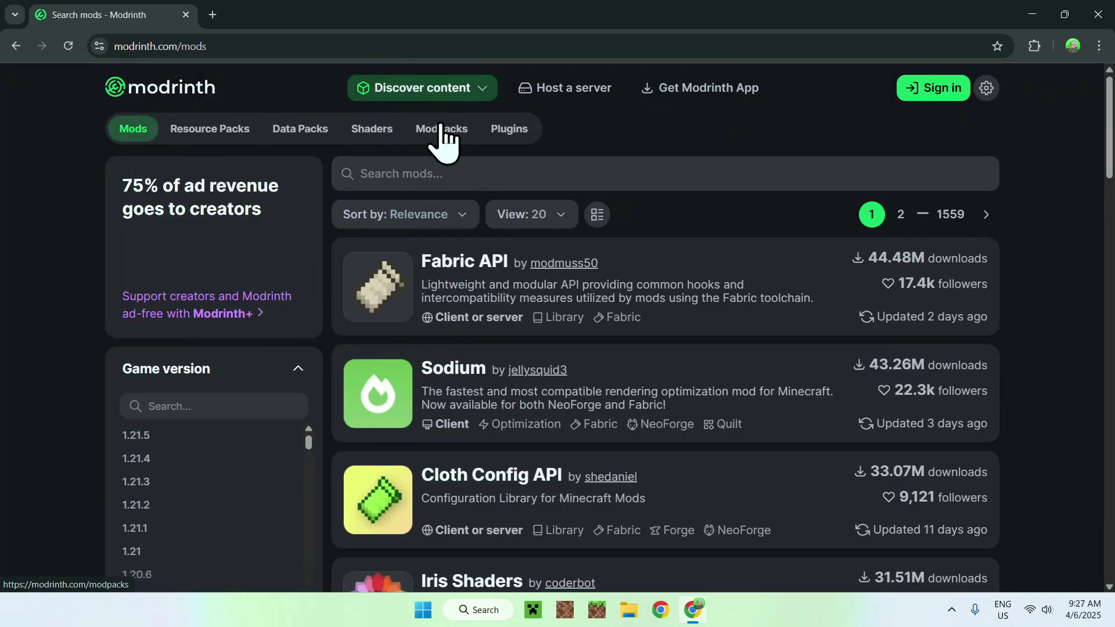
pyautogui.click(506, 173)
pyautogui.write('Flashback')
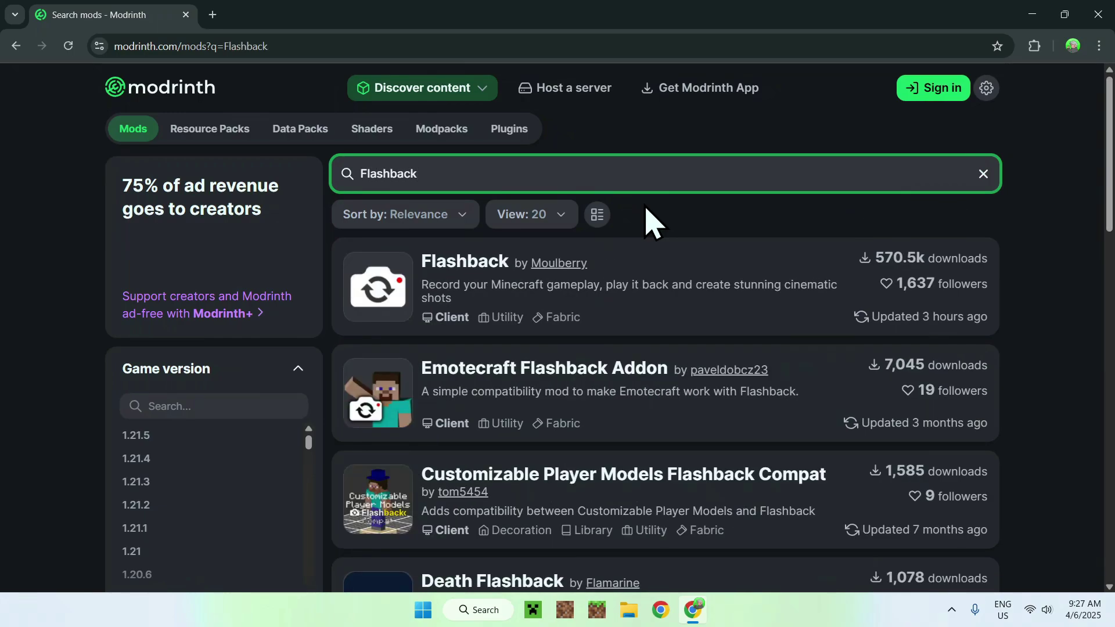
pyautogui.click(459, 268)
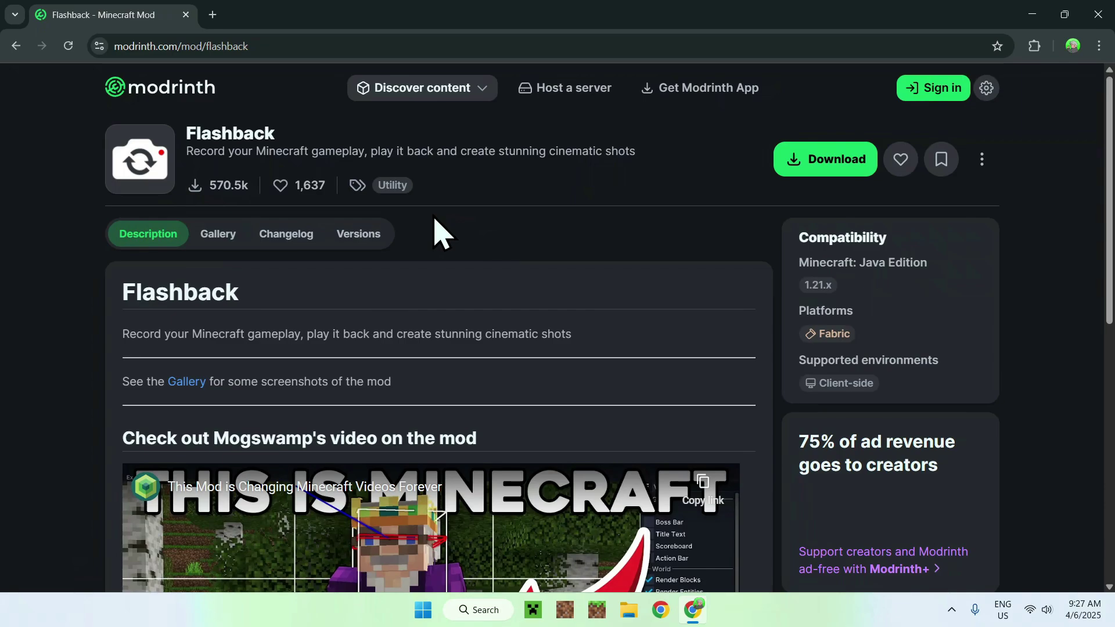
# Filter Flashback's versions to Minecraft 1.21.5 and download that build
pyautogui.click(359, 236)
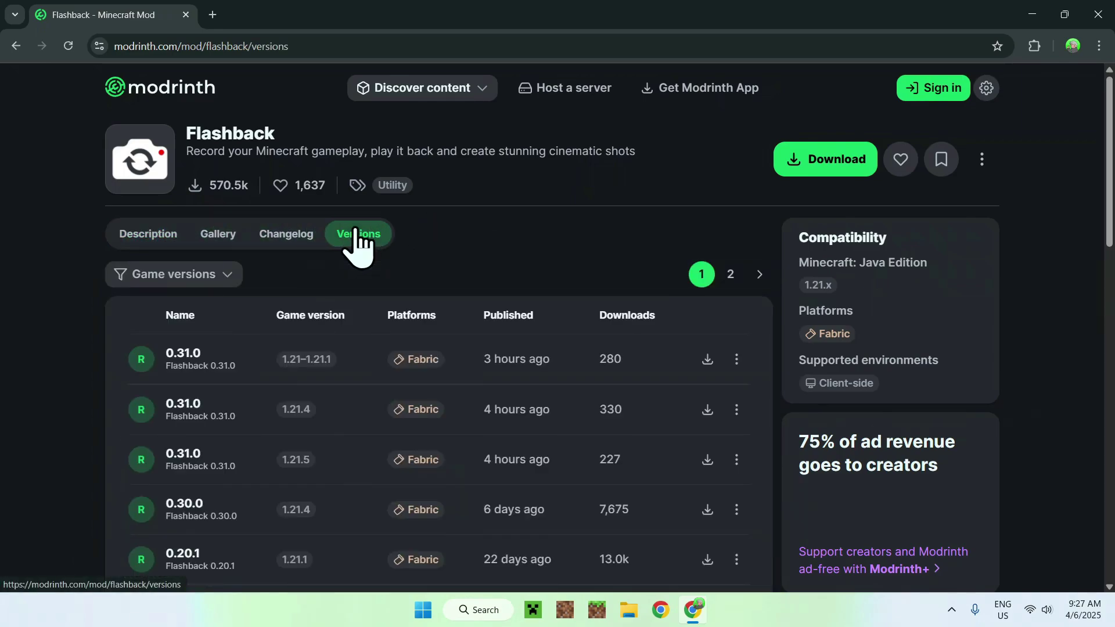
pyautogui.click(224, 278)
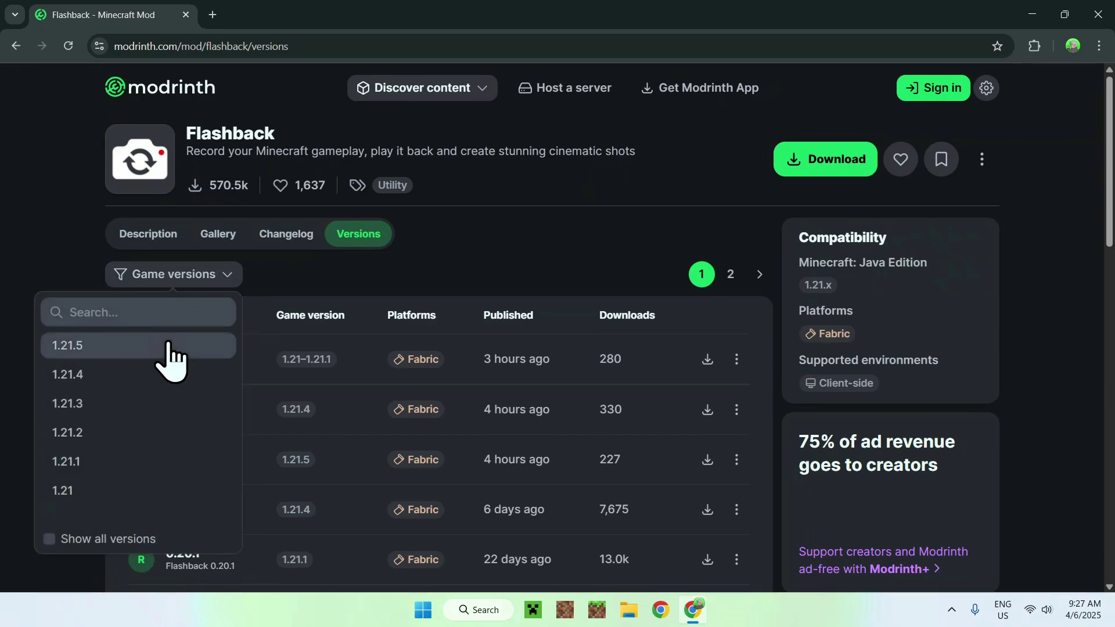
pyautogui.click(167, 346)
pyautogui.click(423, 278)
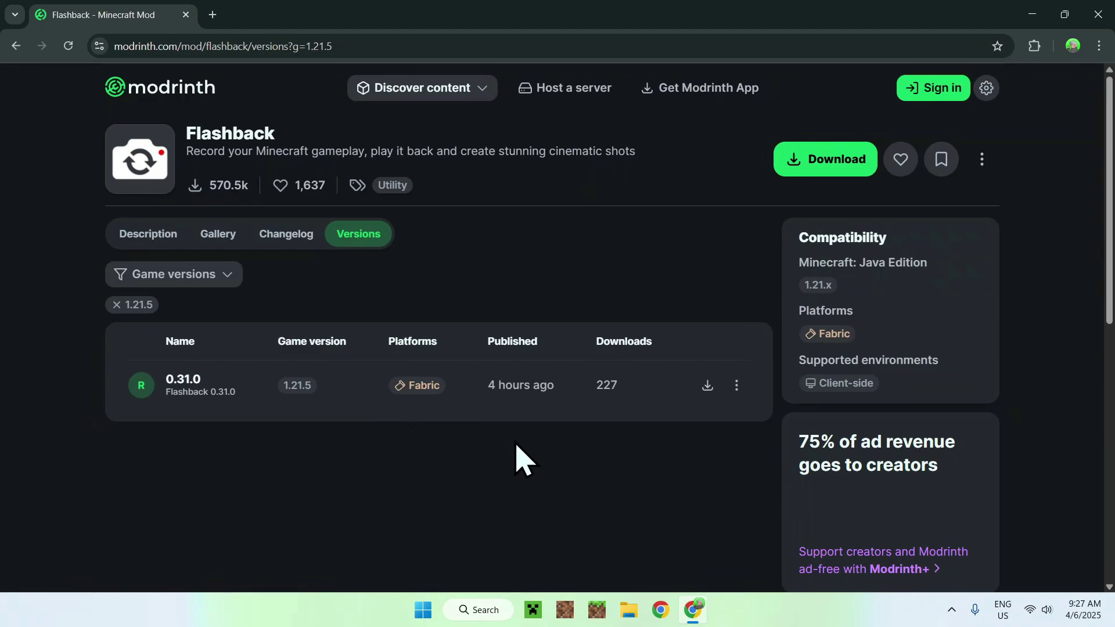
pyautogui.click(708, 388)
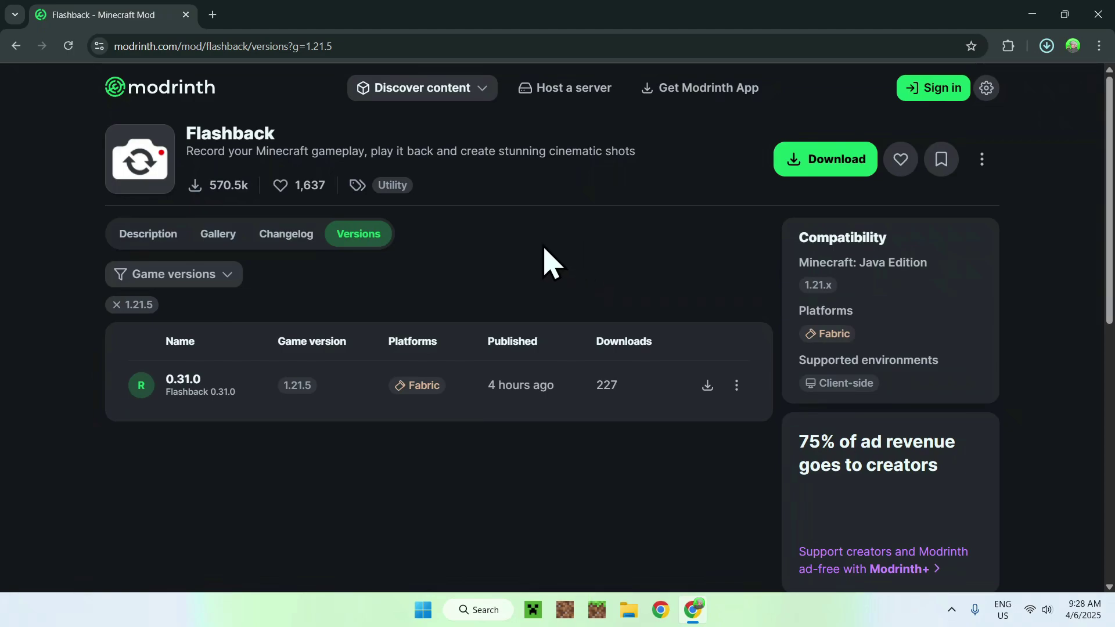
# Open the Flashback 0.31.0 version details and check its Fabric API dependency
pyautogui.click(183, 383)
pyautogui.scroll(-4, 92, 391)
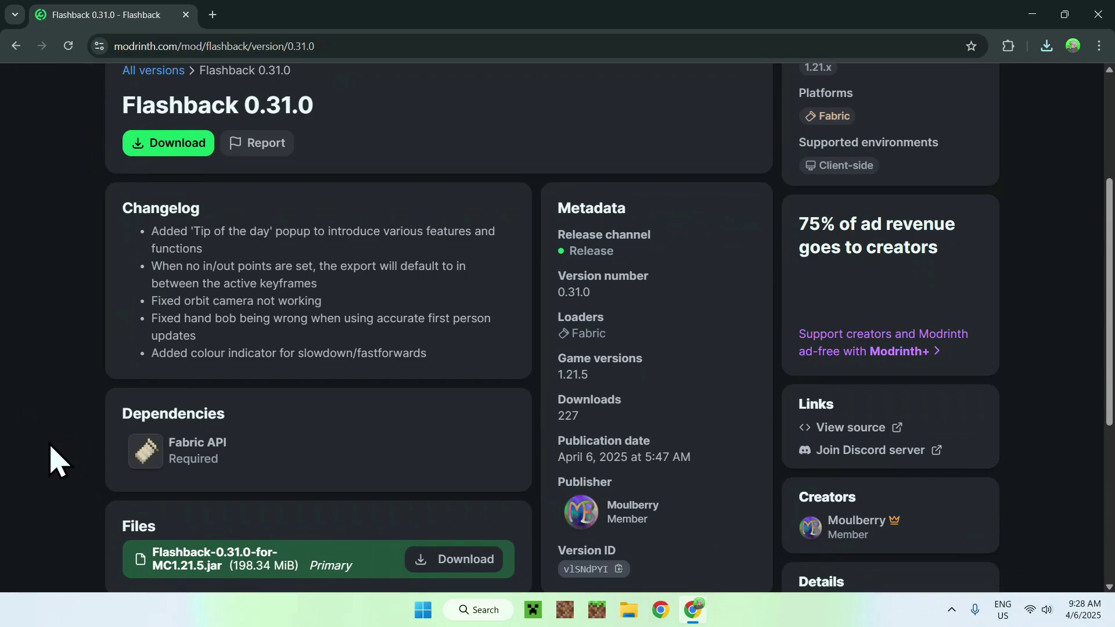
pyautogui.scroll(4, 58, 452)
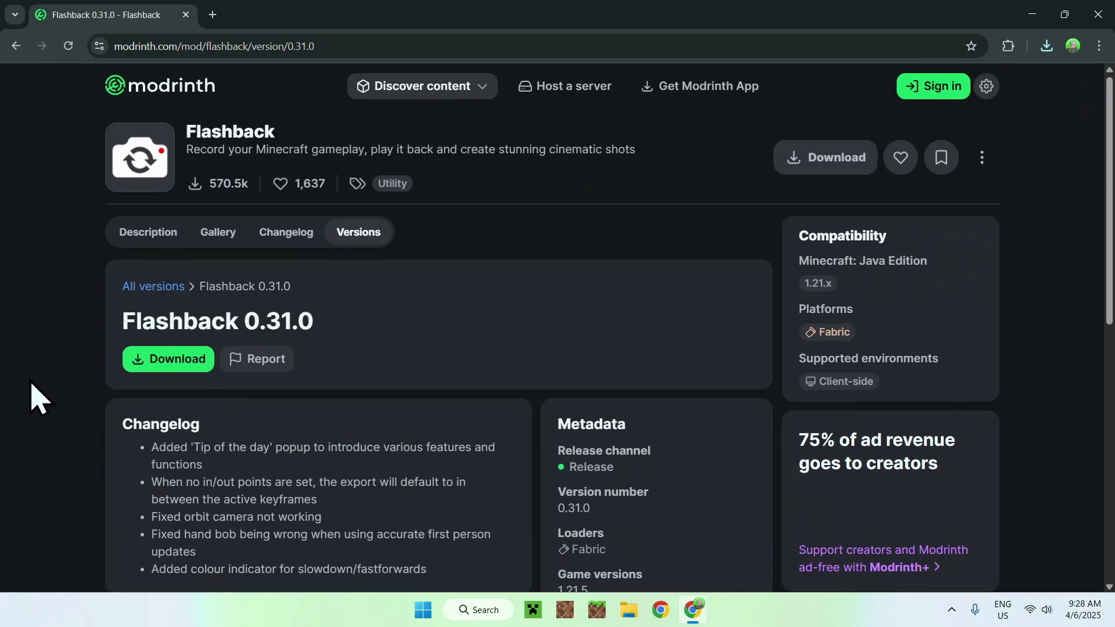
pyautogui.scroll(-5, 34, 398)
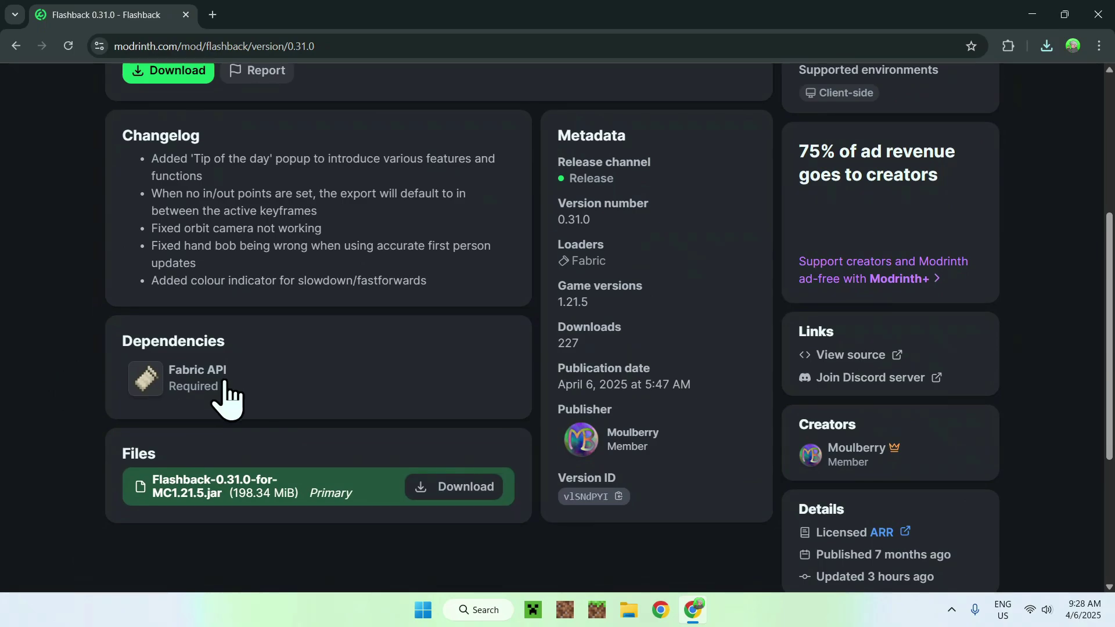
# Go to Fabric API, filter versions to 1.21.5, and download 0.119.9+1.21.5
pyautogui.click(287, 386)
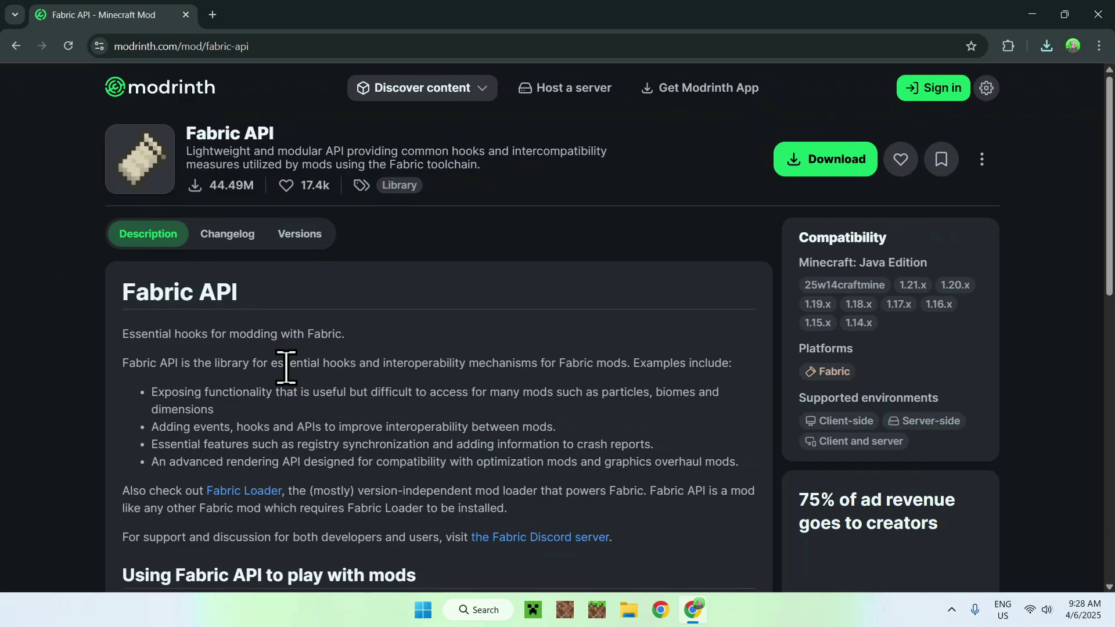
pyautogui.click(297, 241)
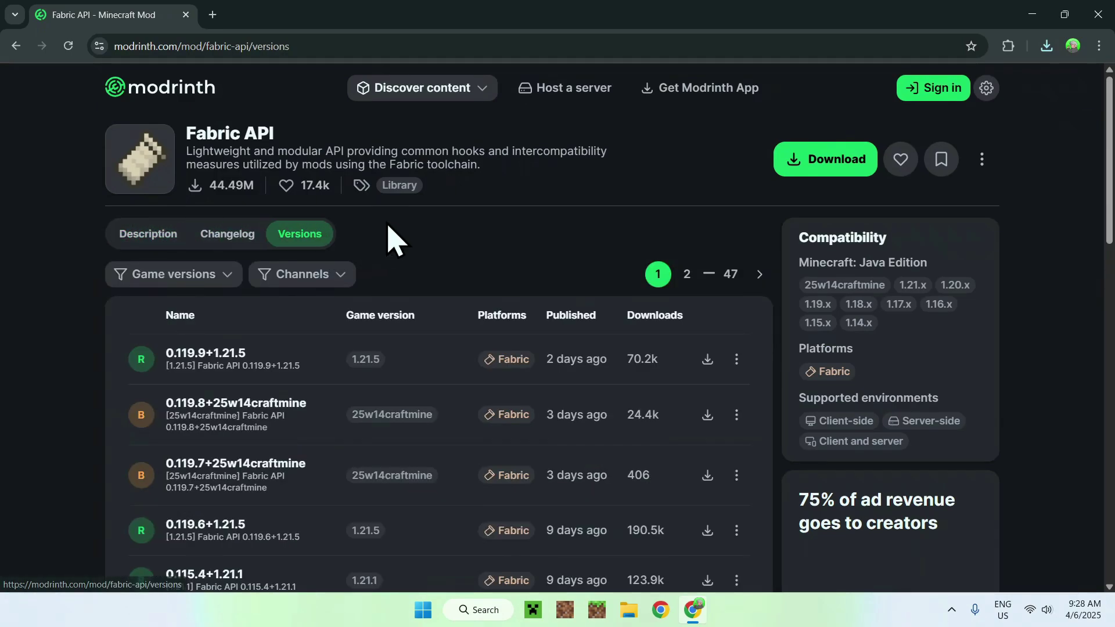
pyautogui.click(156, 278)
pyautogui.click(145, 347)
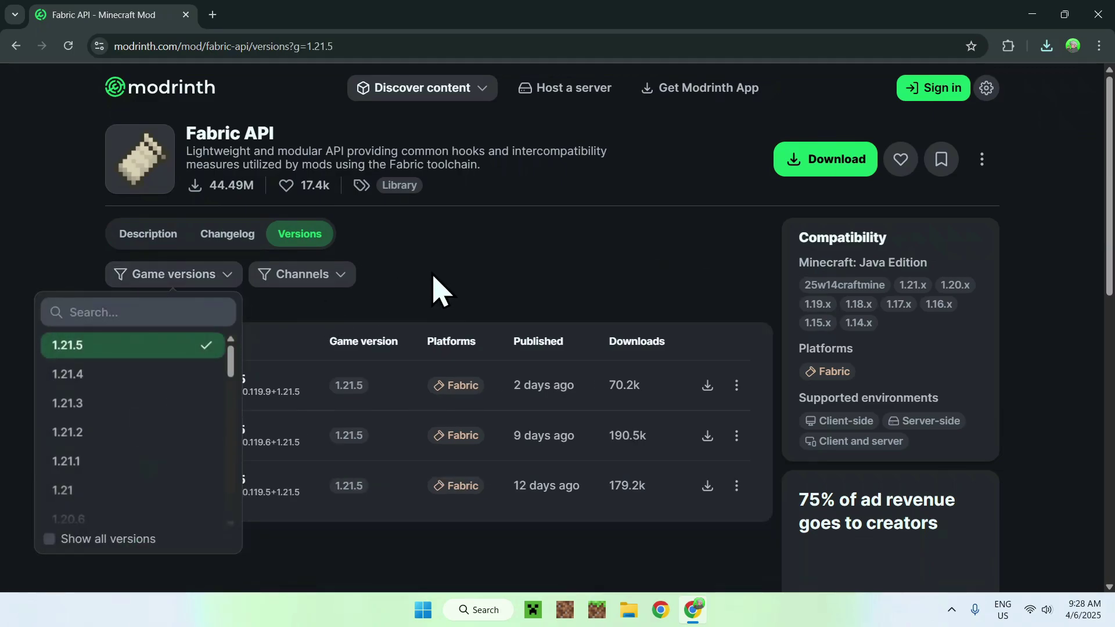
pyautogui.click(435, 291)
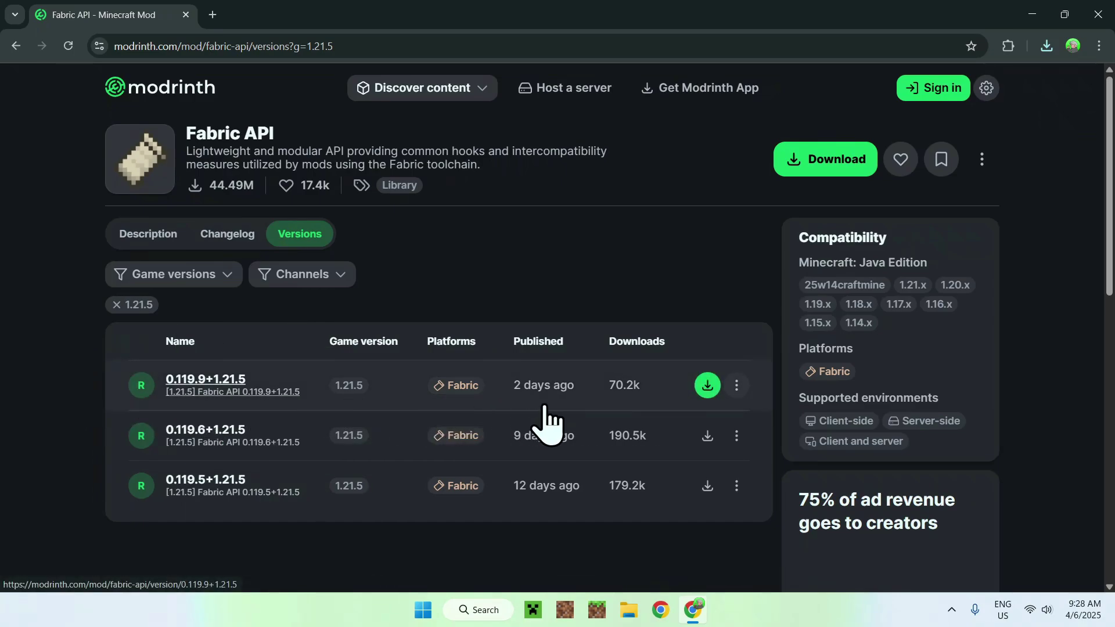
pyautogui.click(707, 384)
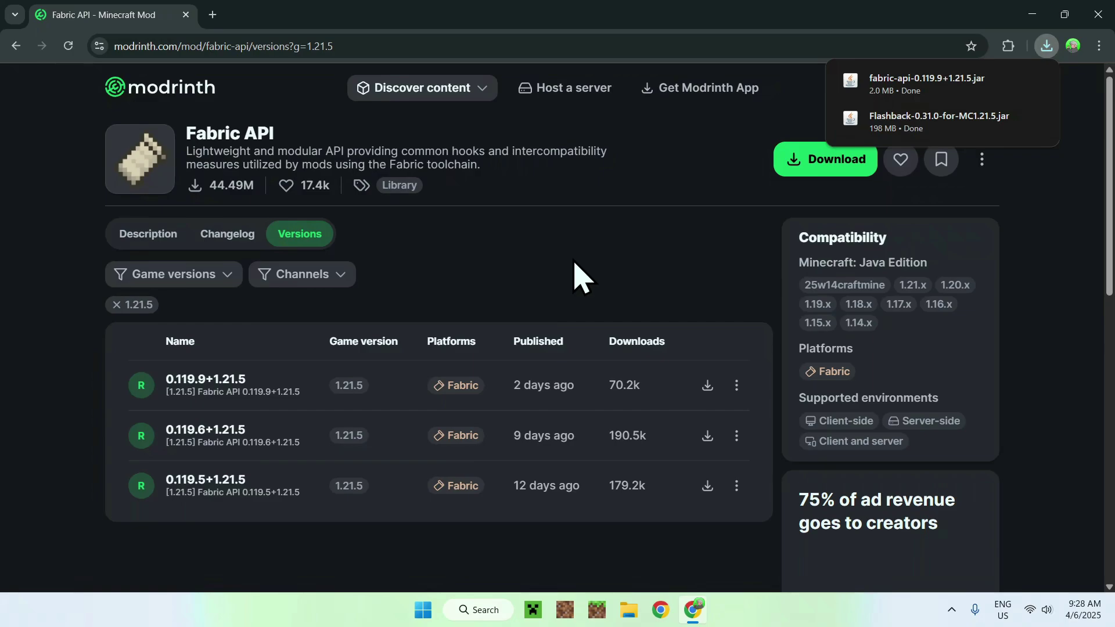
pyautogui.click(212, 15)
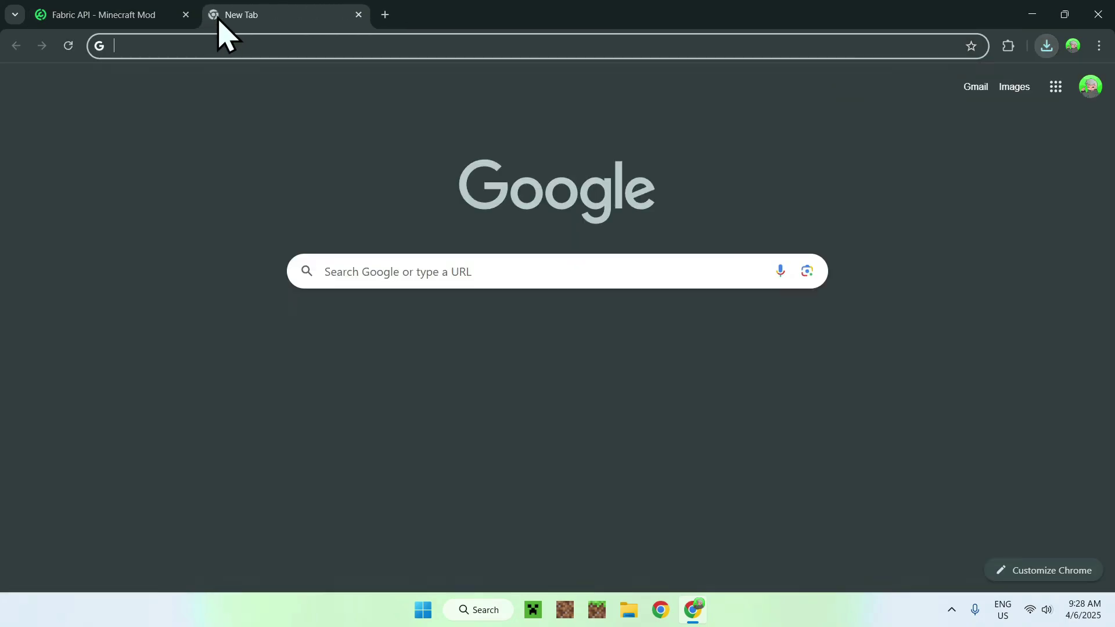
# Search 'Fabric Minecraft', open fabricmc.net, and download fabric-installer-1.0.3.exe for Windows
pyautogui.click(362, 270)
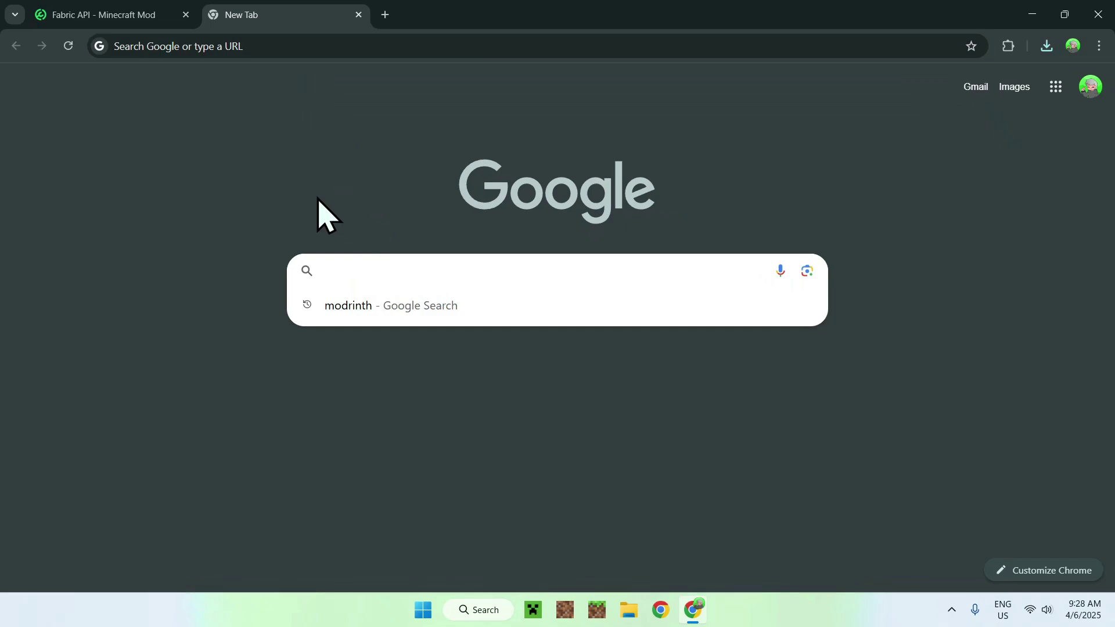
pyautogui.write('Fabric ')
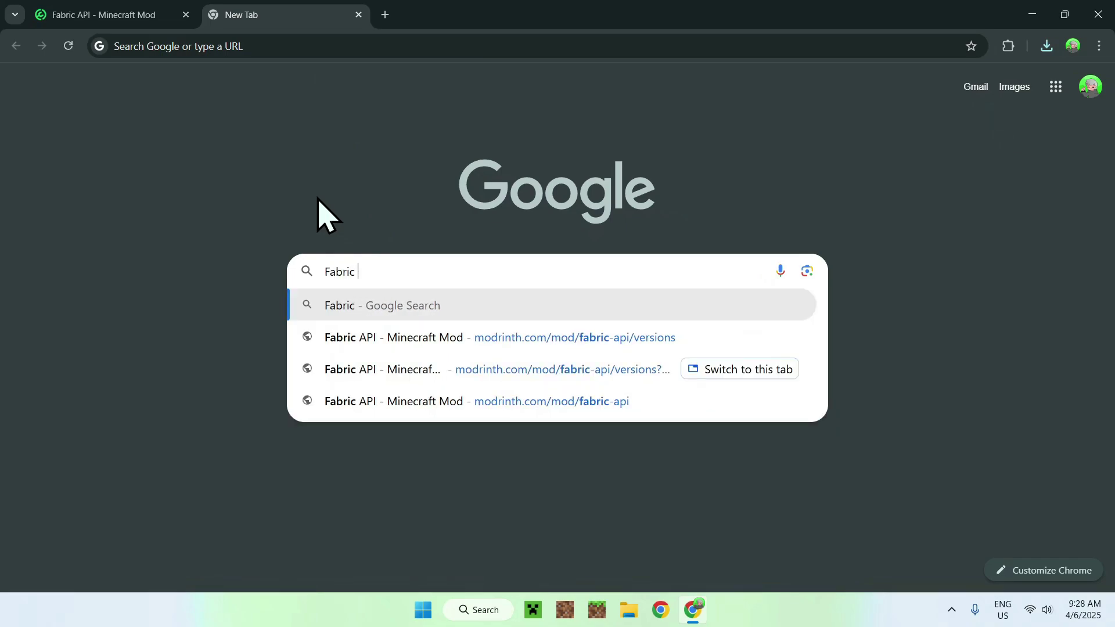
pyautogui.write('Minecraft')
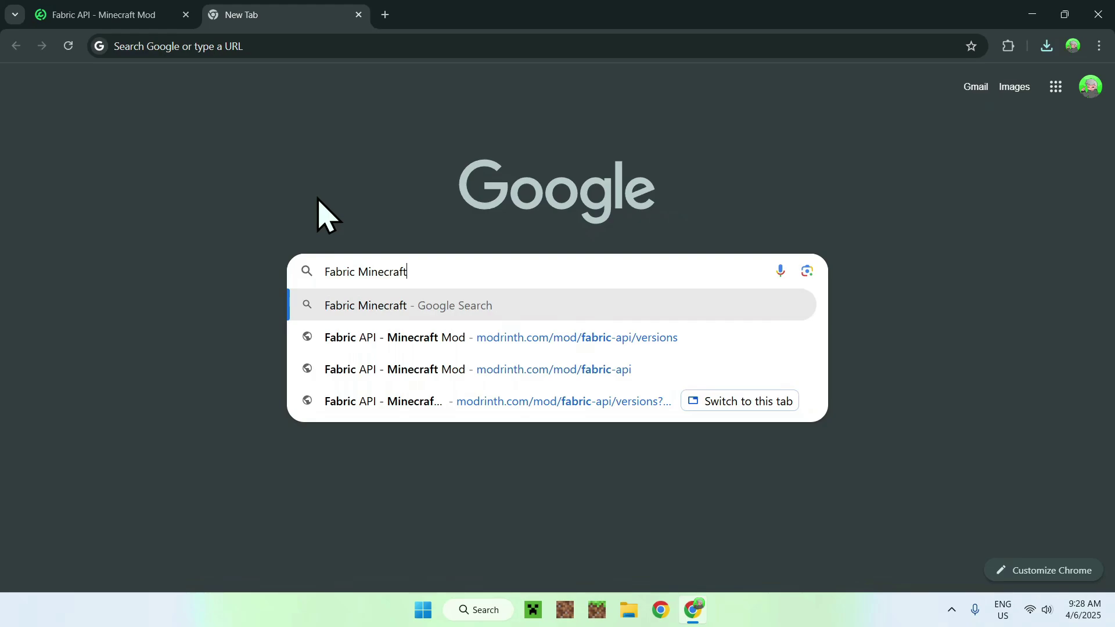
pyautogui.press('Return')
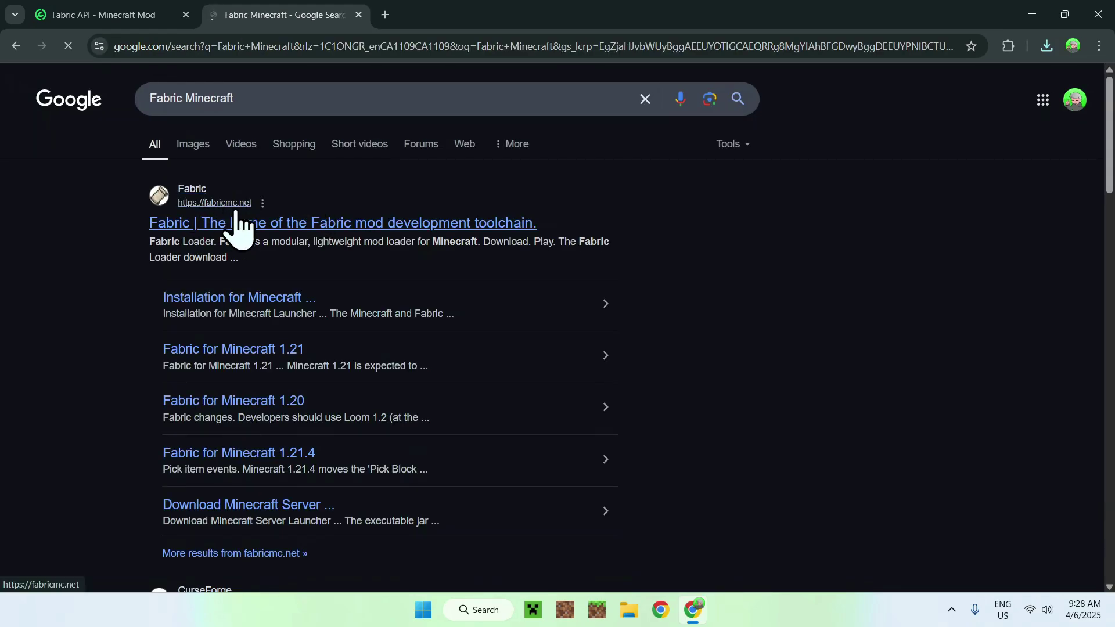
pyautogui.click(202, 225)
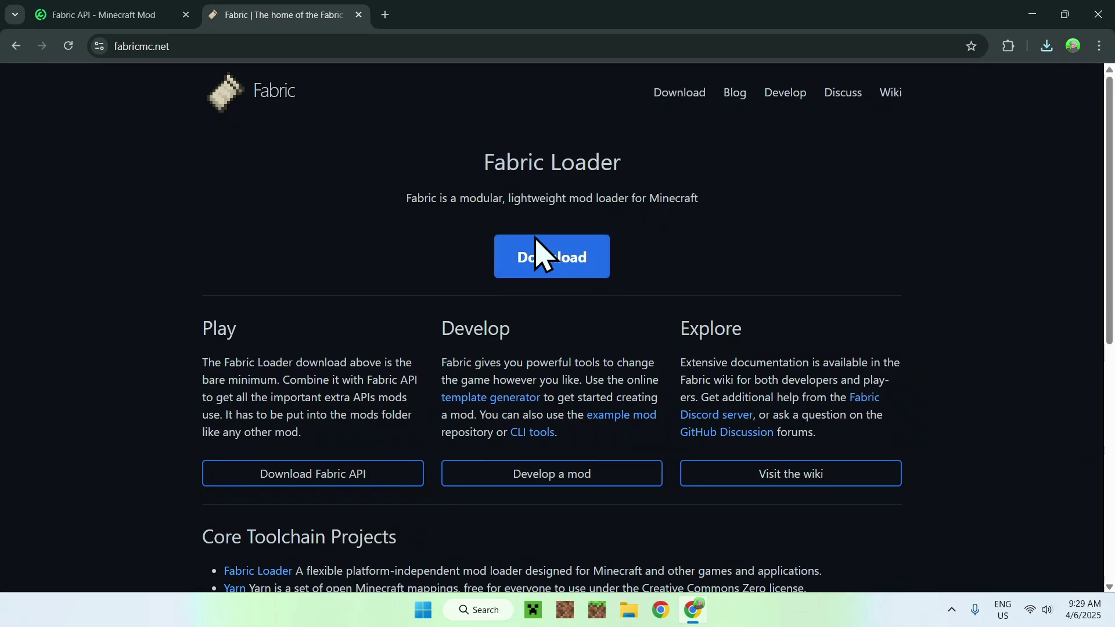
pyautogui.click(548, 263)
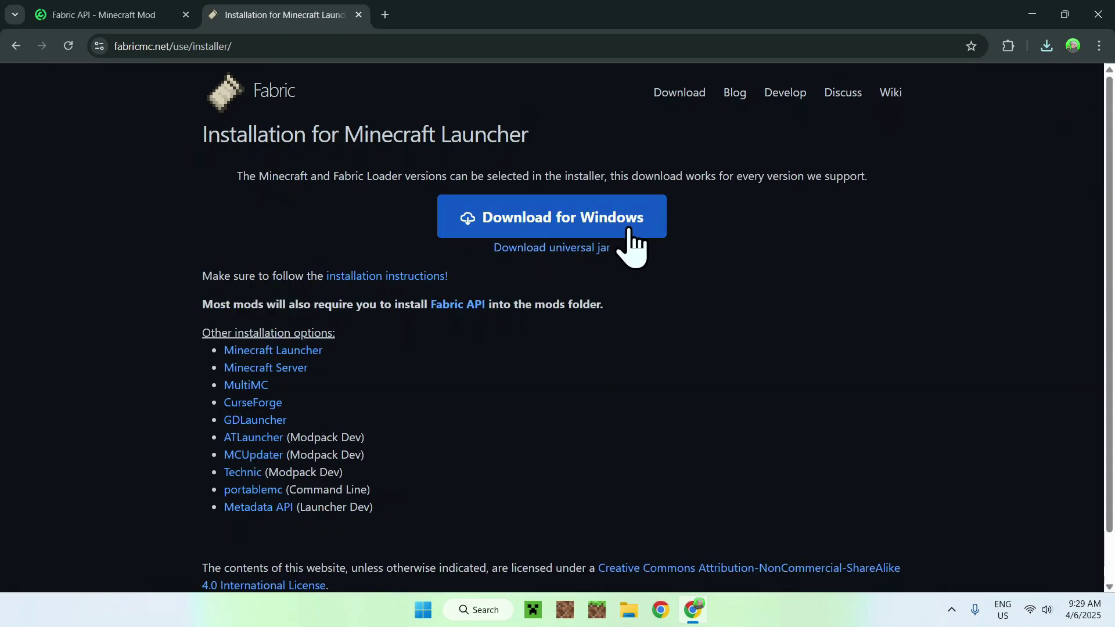
pyautogui.click(524, 219)
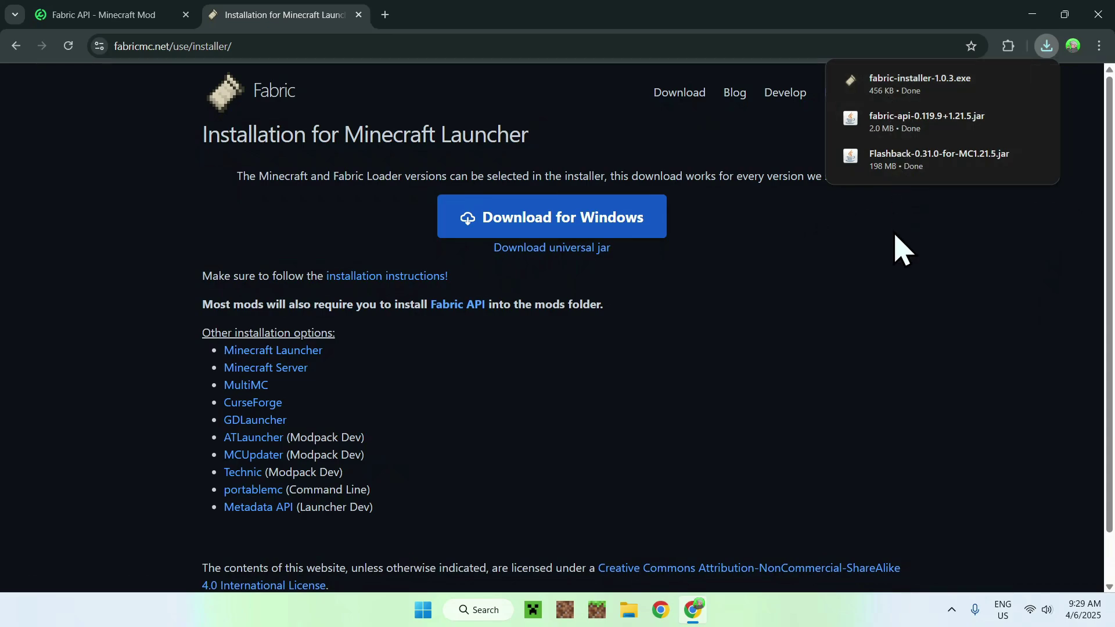
# Close Chrome and run fabric-installer-1.0.3.exe from the Downloads folder in File Explorer
pyautogui.click(1097, 15)
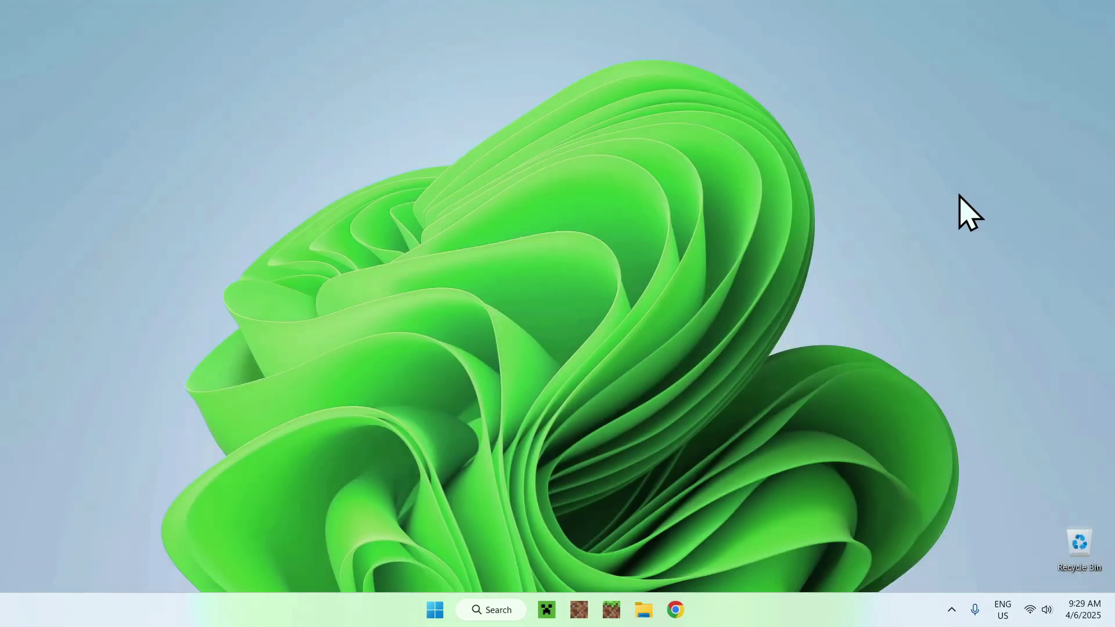
pyautogui.click(643, 608)
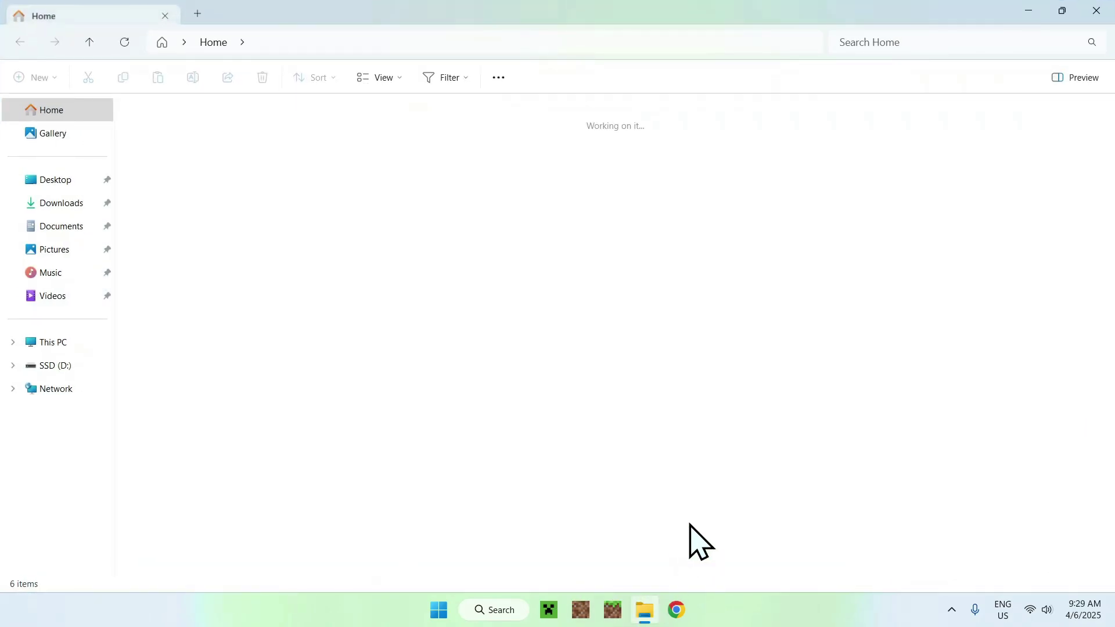
pyautogui.click(90, 203)
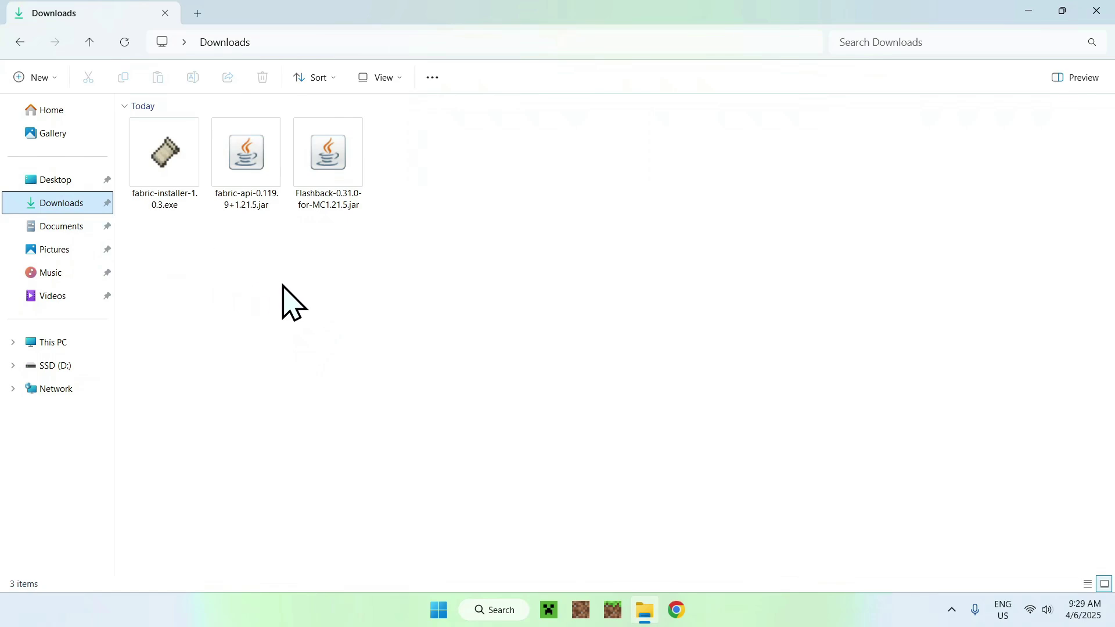
pyautogui.doubleClick(159, 209)
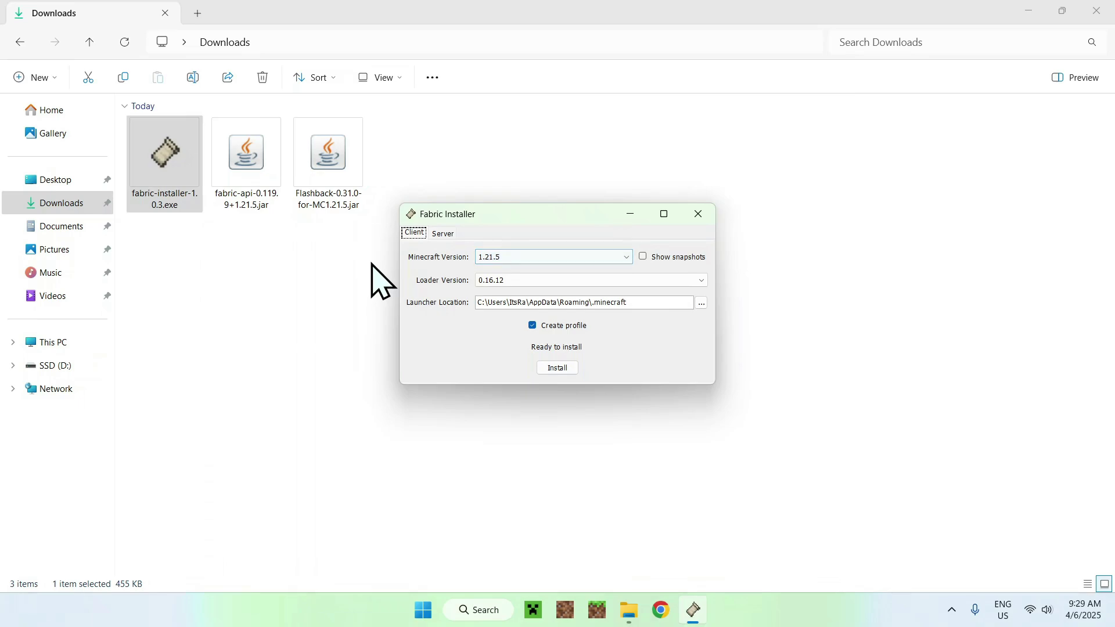
# Install Fabric Loader 0.16.12 for Minecraft 1.21.5, dismiss the success message, and close the installer
pyautogui.click(557, 368)
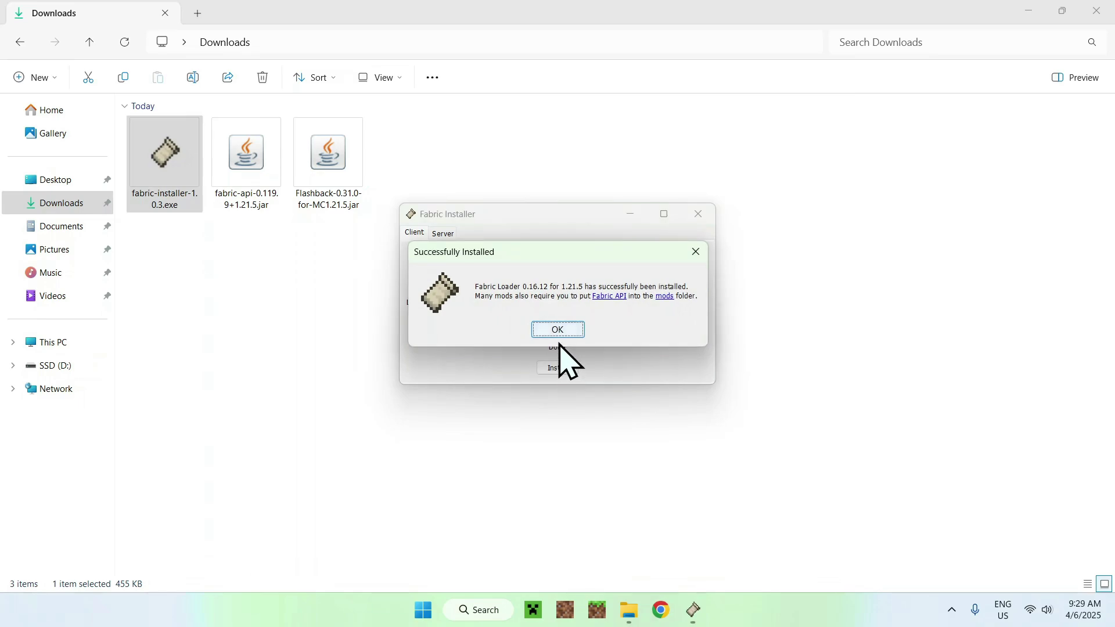
pyautogui.click(558, 329)
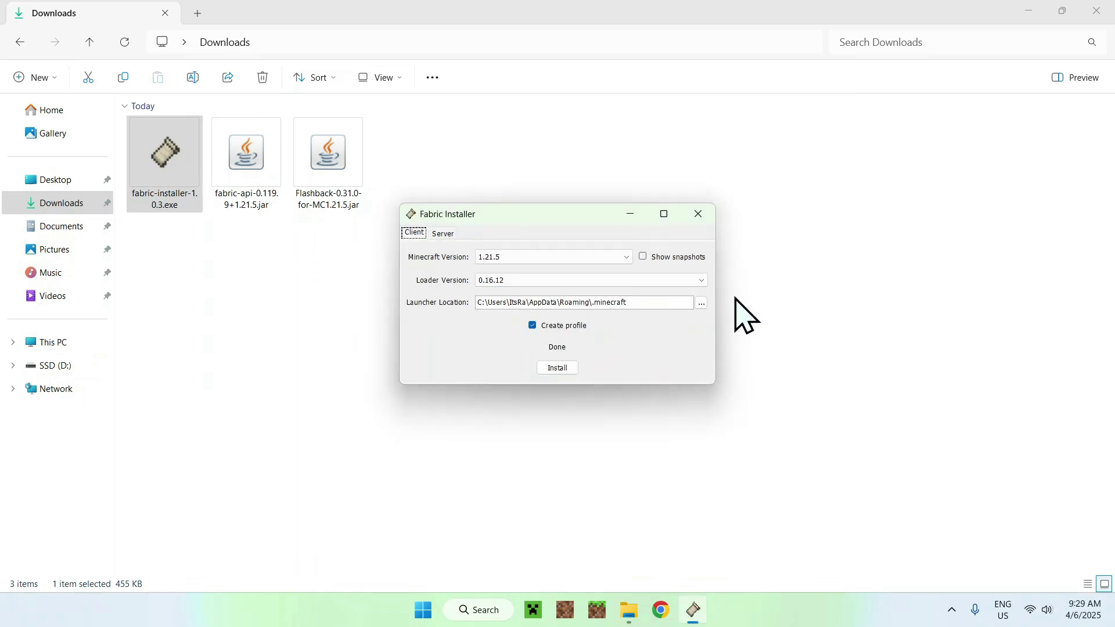
pyautogui.click(698, 214)
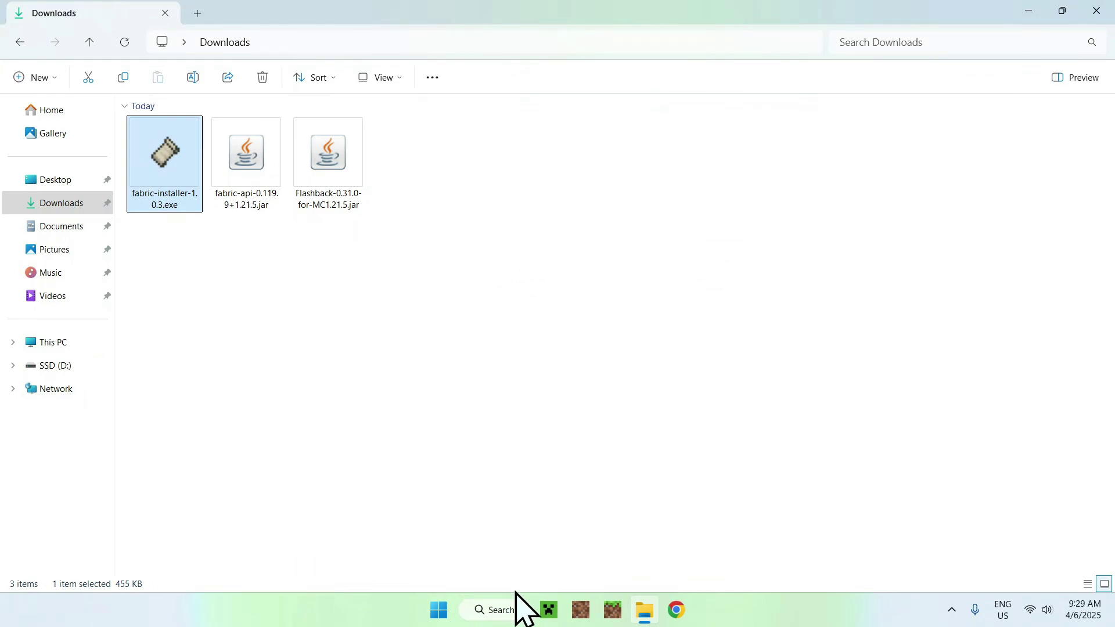
# Launch the Minecraft Launcher and view its Installations list with fabric-loader-1.21.5
pyautogui.click(548, 609)
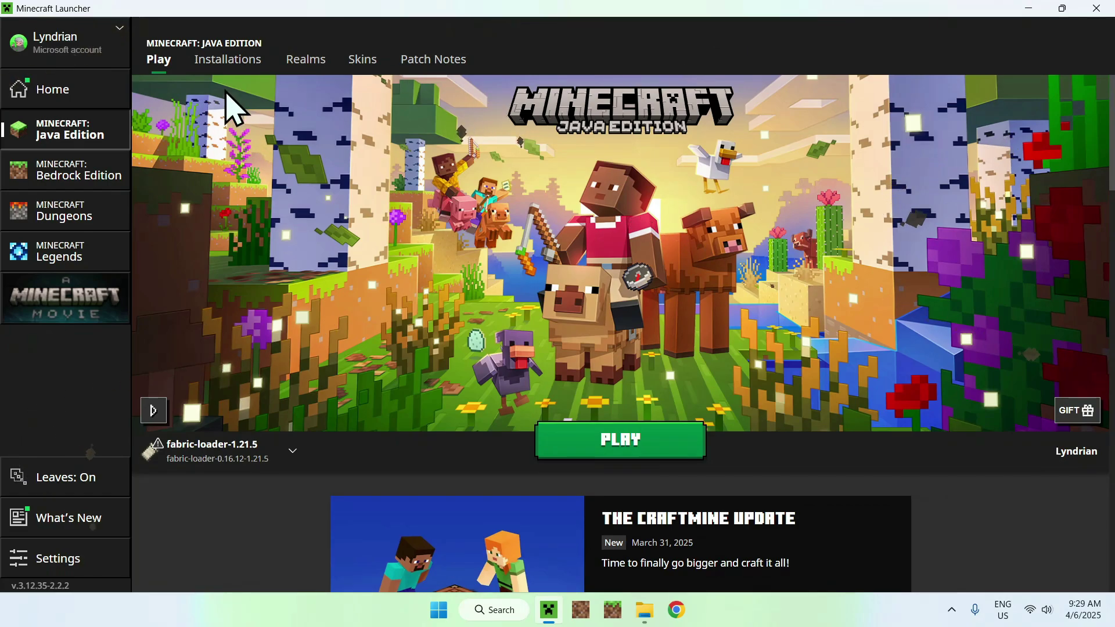
pyautogui.click(227, 64)
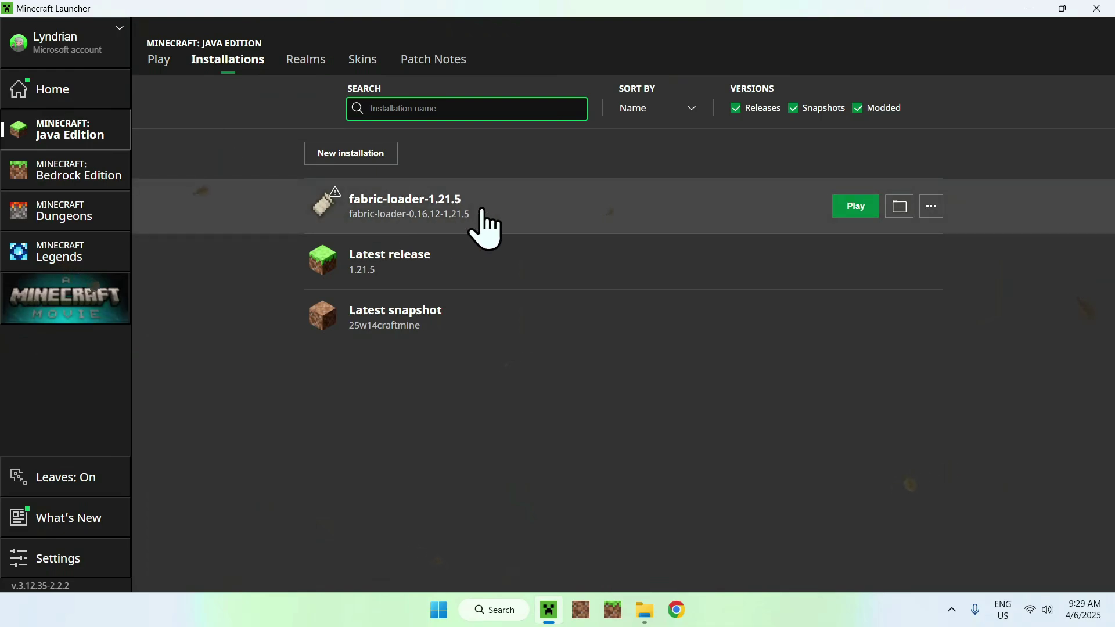
# Open the fabric-loader-1.21.5 game folder and enter its mods folder
pyautogui.click(897, 210)
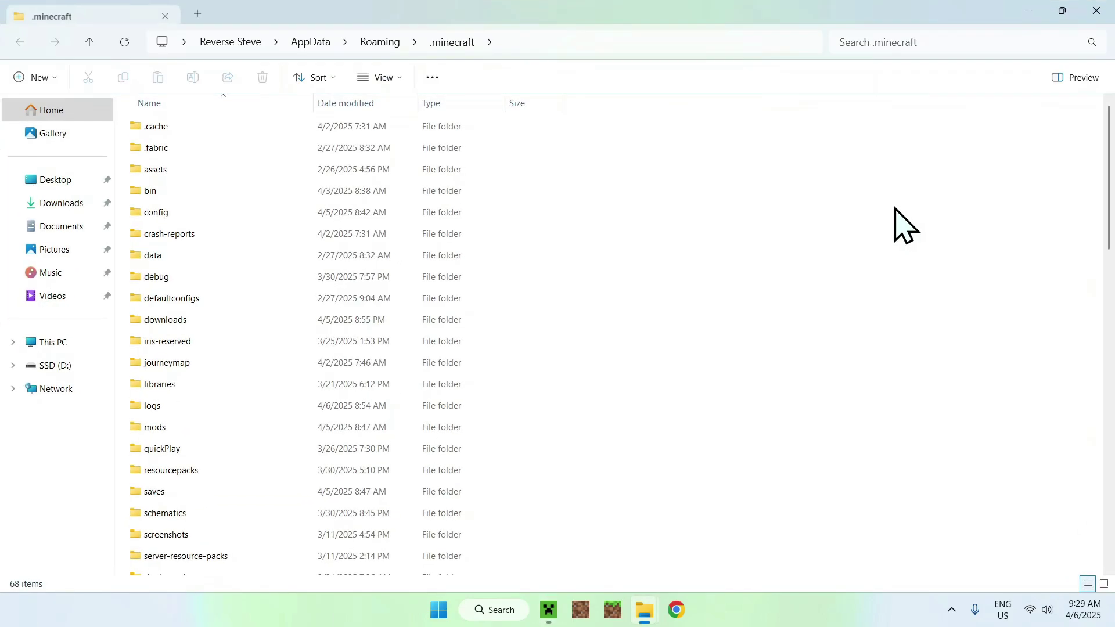
pyautogui.click(324, 427)
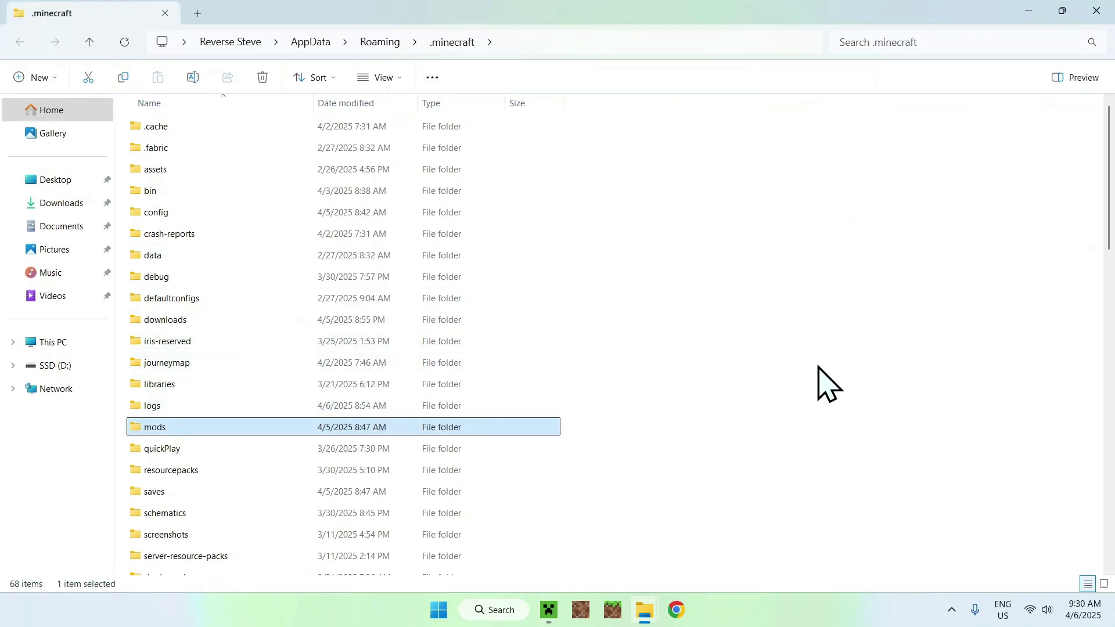
pyautogui.doubleClick(282, 428)
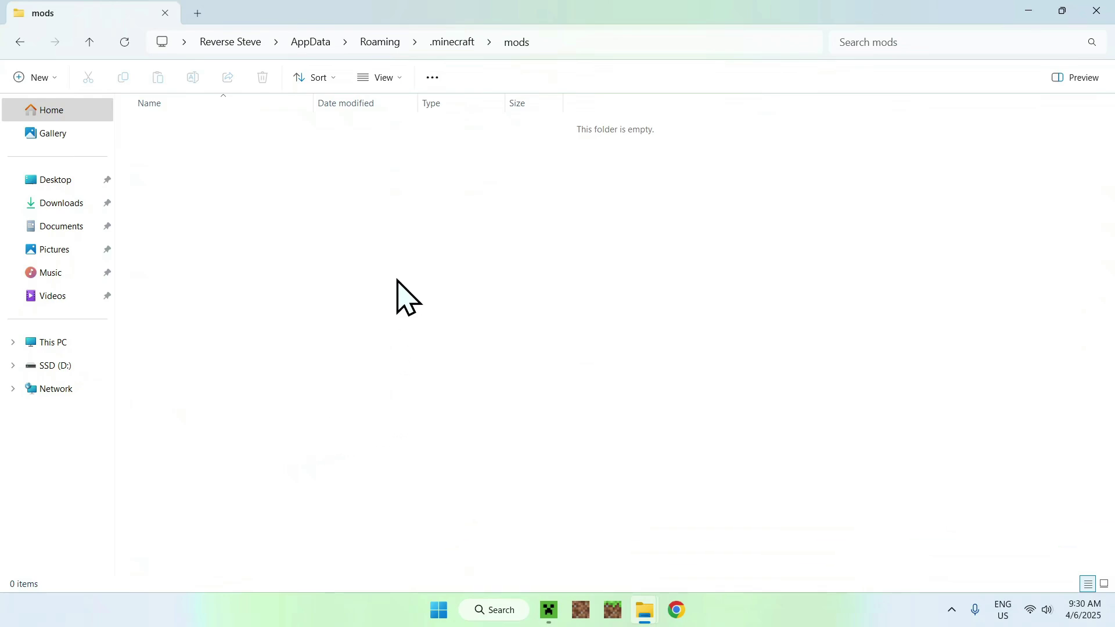
pyautogui.moveTo(202, 167); pyautogui.dragTo(319, 284)
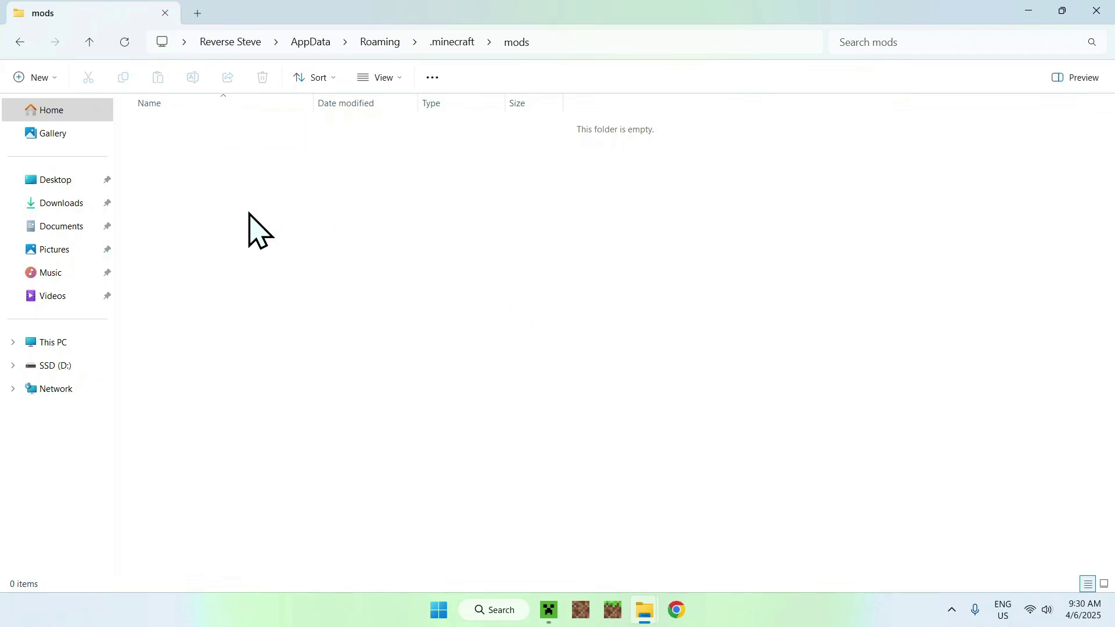
# Copy the fabric-api and Flashback jars from Downloads into the mods folder
pyautogui.click(61, 204)
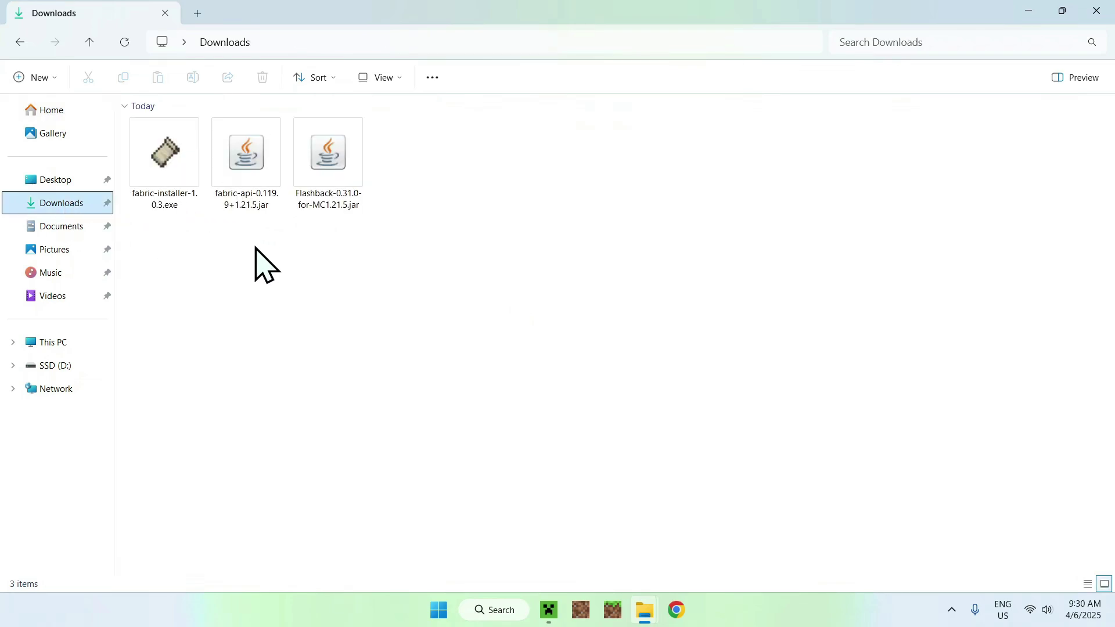
pyautogui.moveTo(475, 184); pyautogui.dragTo(261, 157)
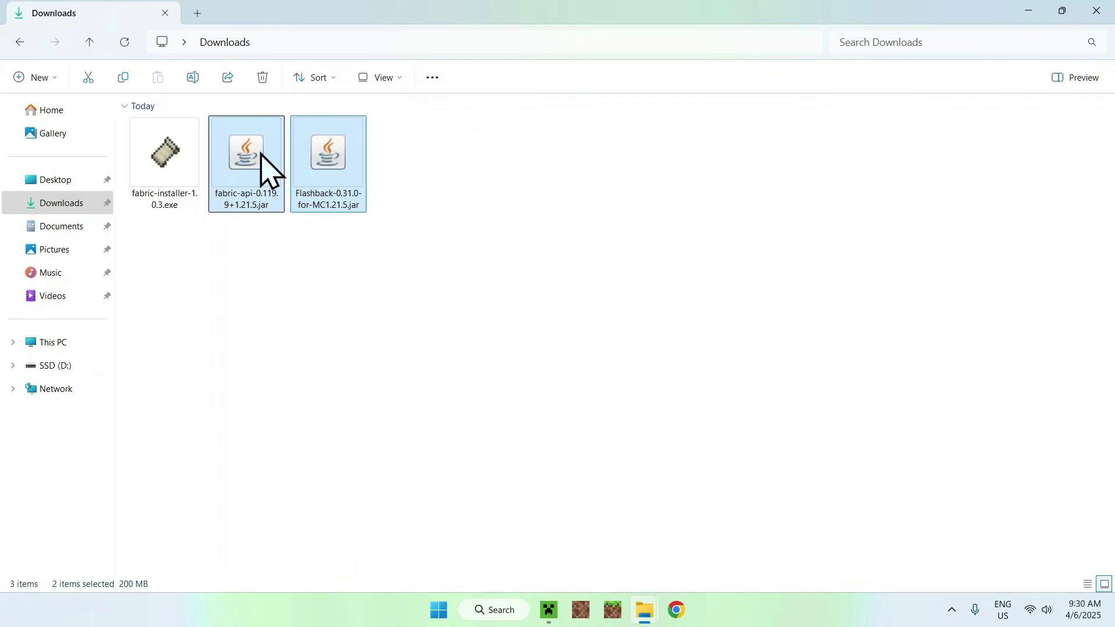
pyautogui.click(124, 85)
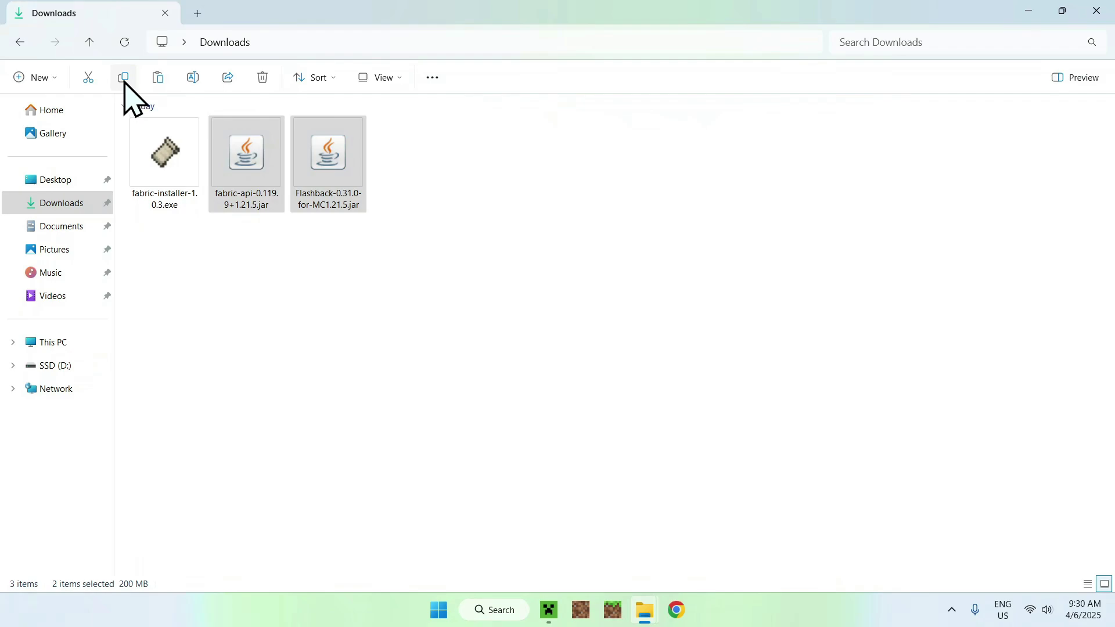
pyautogui.click(19, 42)
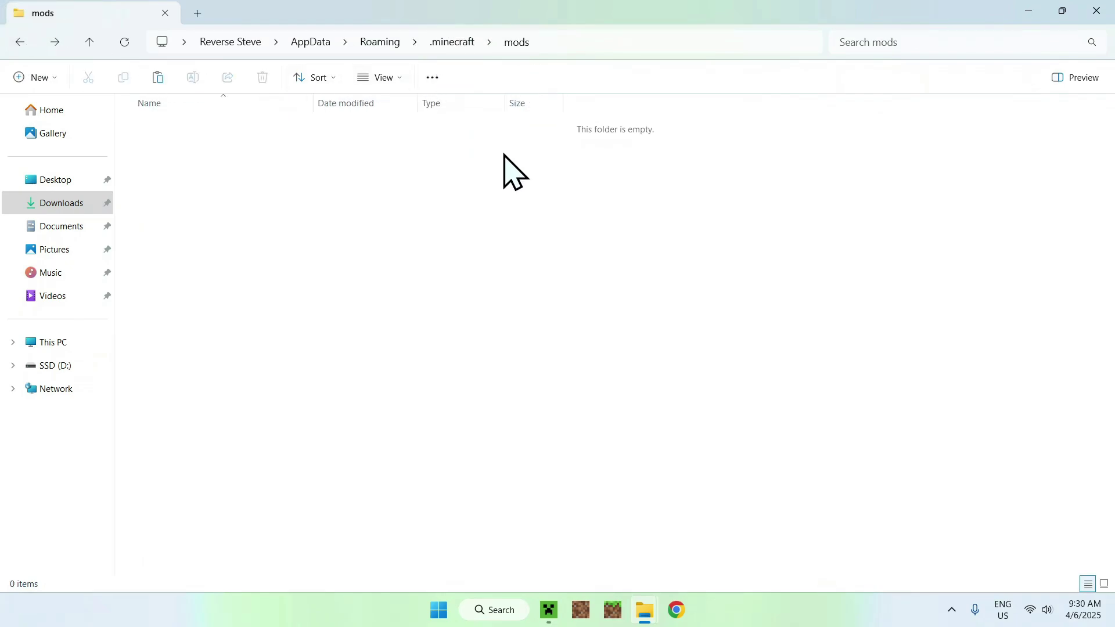
pyautogui.click(157, 78)
pyautogui.click(251, 195)
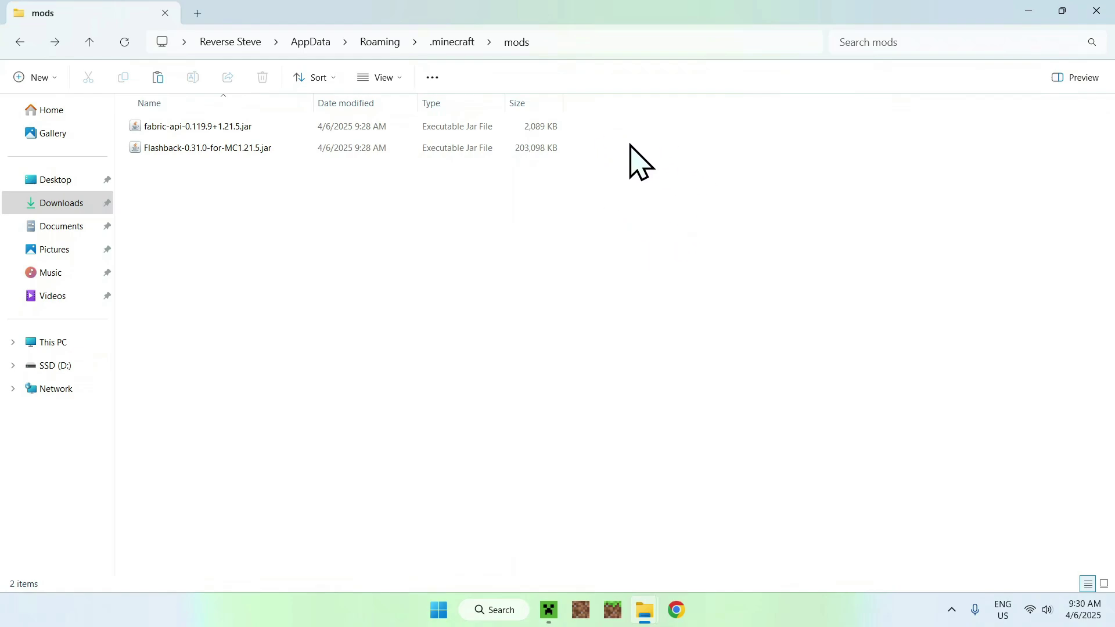
pyautogui.click(548, 609)
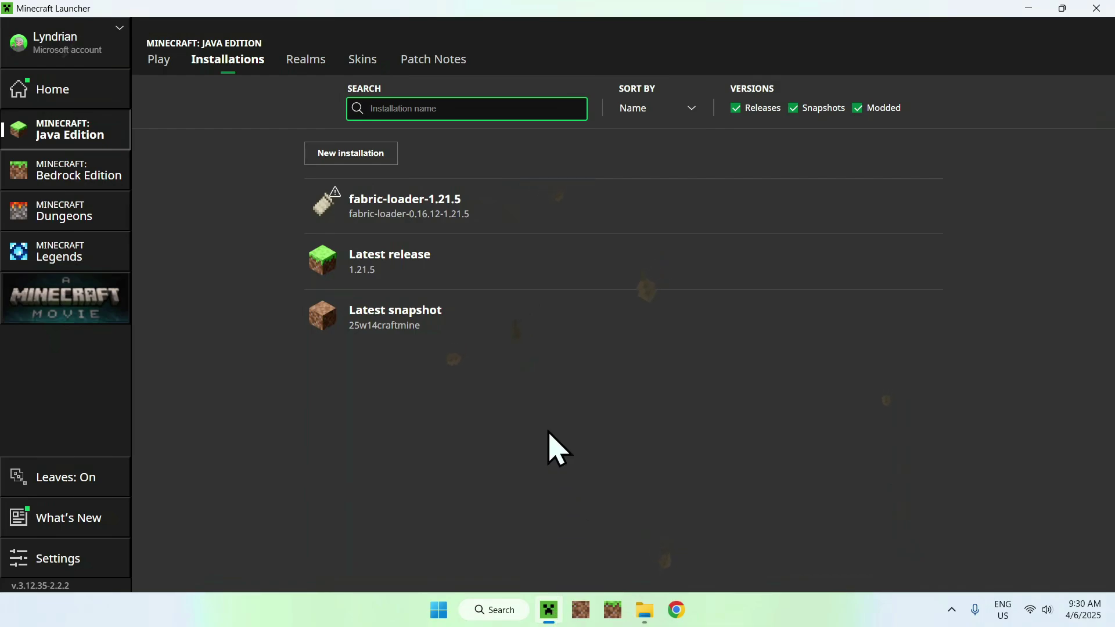
# Launch the fabric-loader-1.21.5 installation from the Play page and switch to the loading game window
pyautogui.click(160, 60)
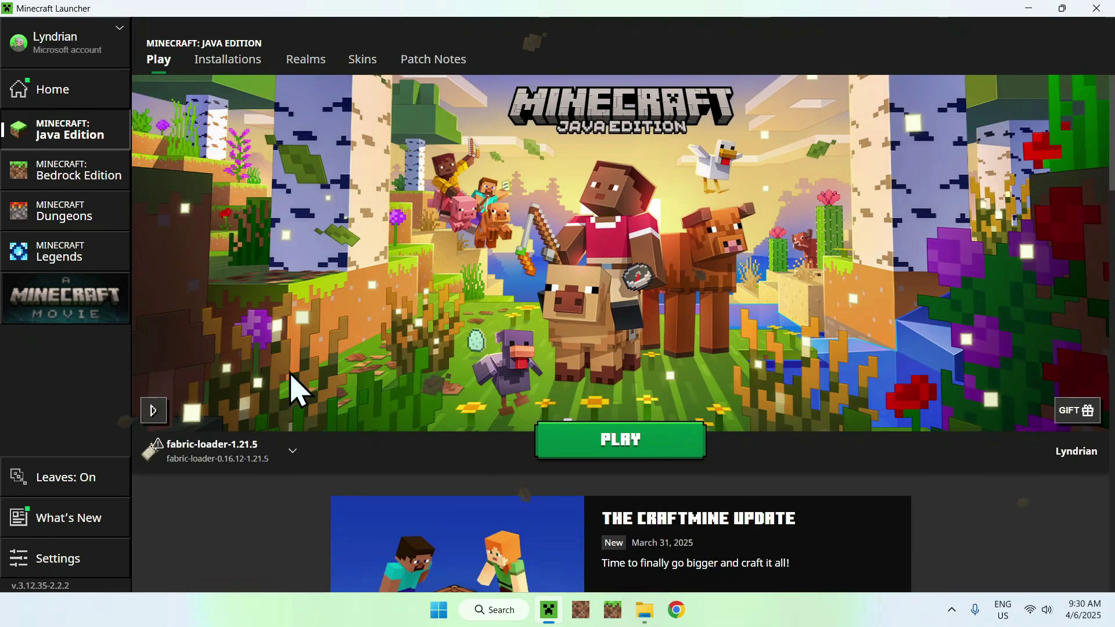
pyautogui.click(610, 438)
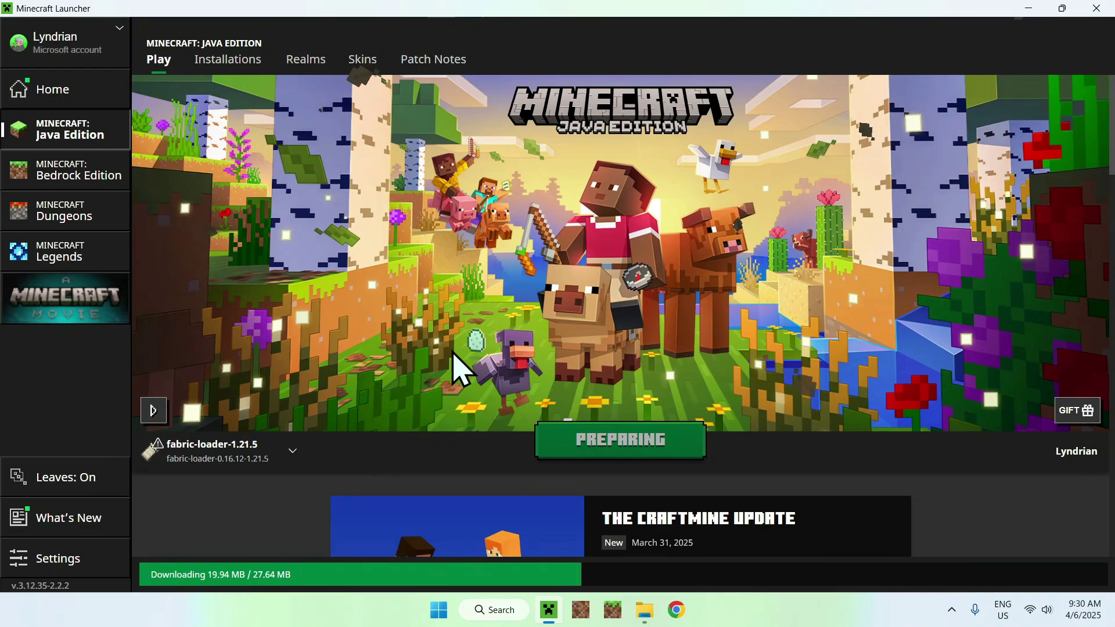
pyautogui.hotkey('alt', 'Tab')
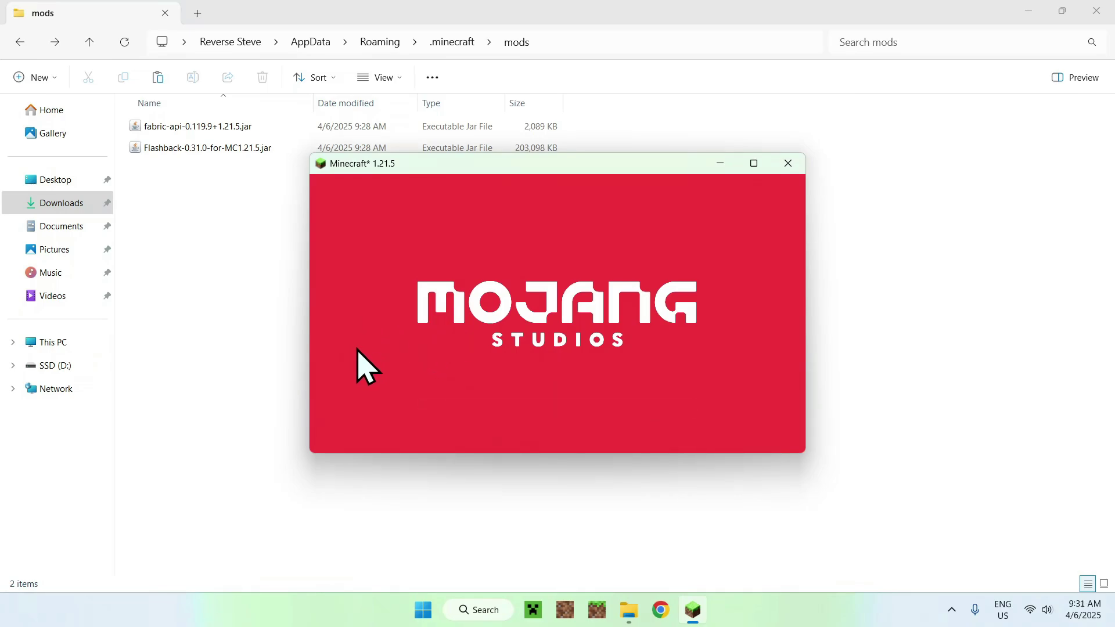
# Maximize the Fabric 1.21.5 game window and load a world from the Singleplayer list
pyautogui.click(753, 164)
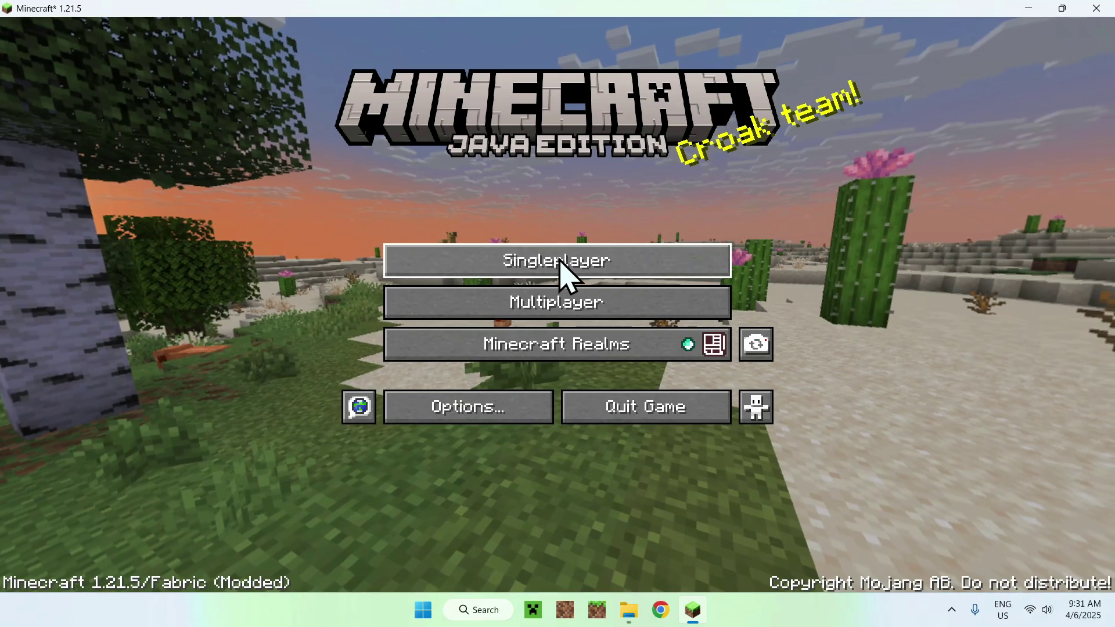
pyautogui.click(558, 263)
pyautogui.click(354, 140)
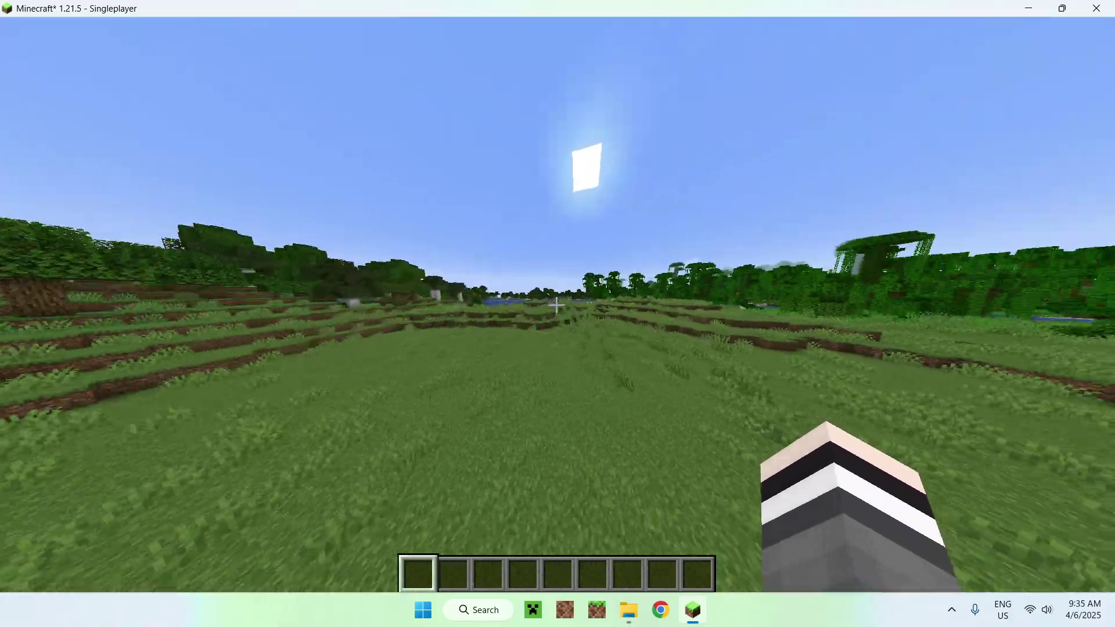
# Walk toward the lake, then pause and start a Flashback recording
pyautogui.press('w')
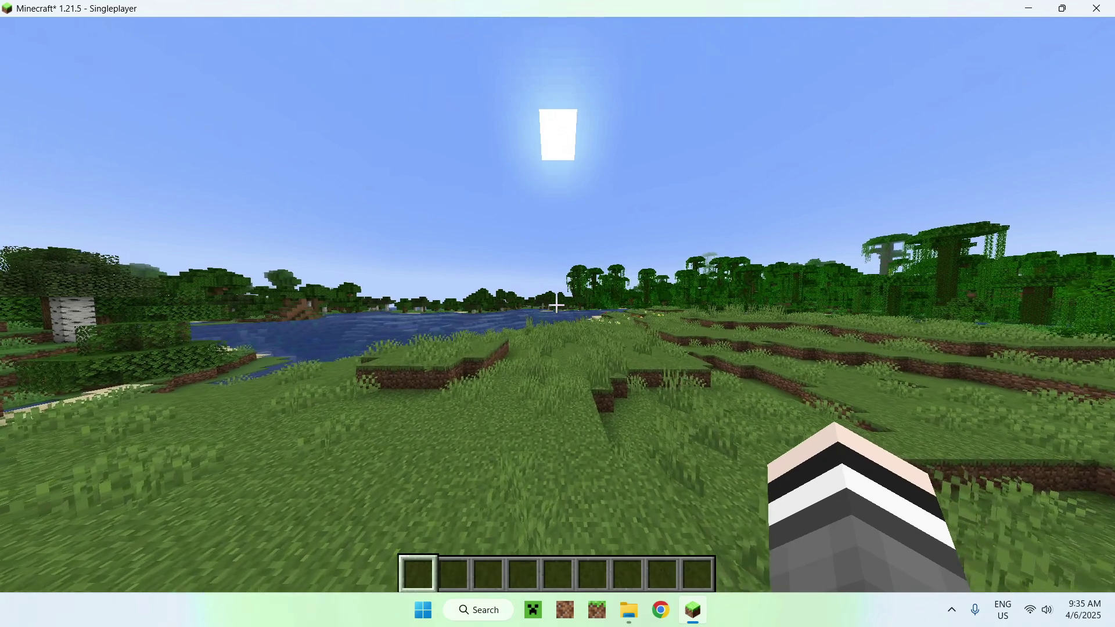
pyautogui.press('Escape')
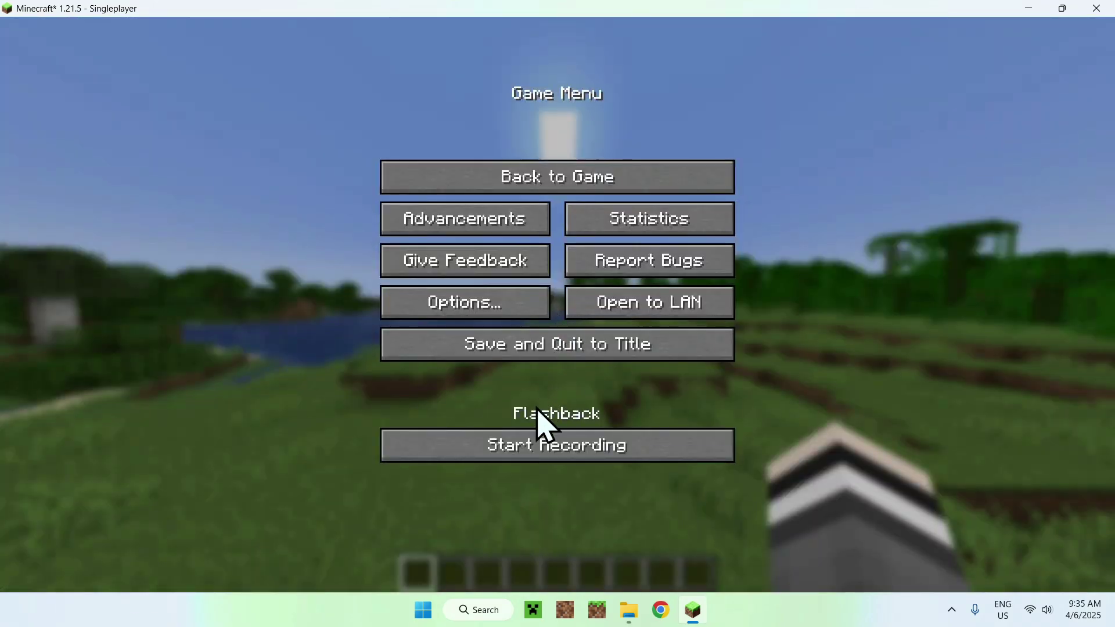
pyautogui.click(548, 447)
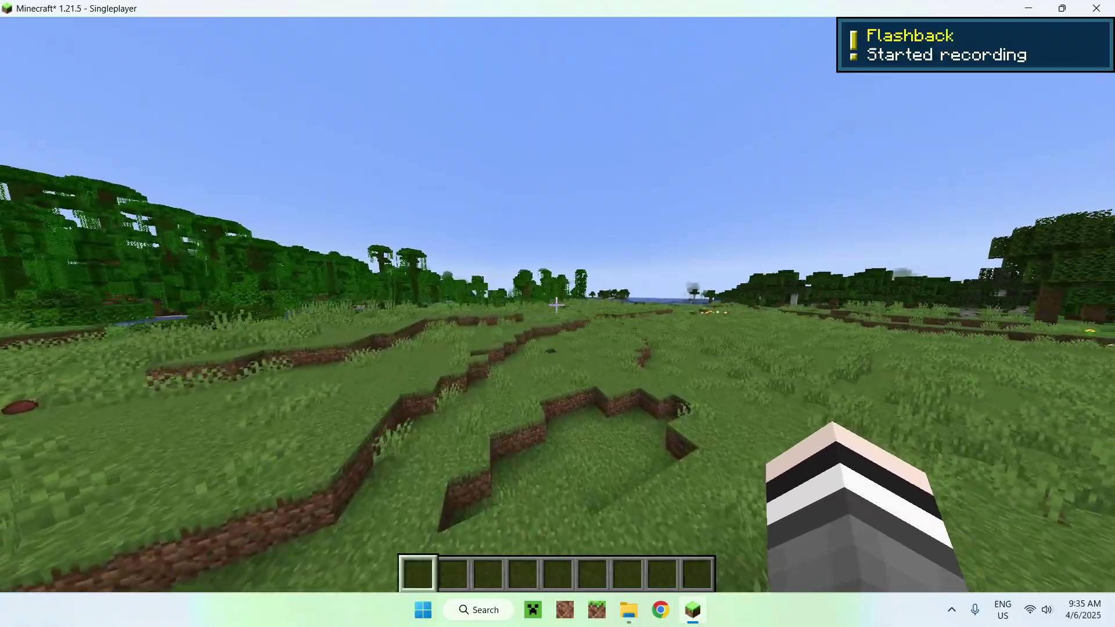
# Walk across the grassland while recording, then pause the game again
pyautogui.press('w')
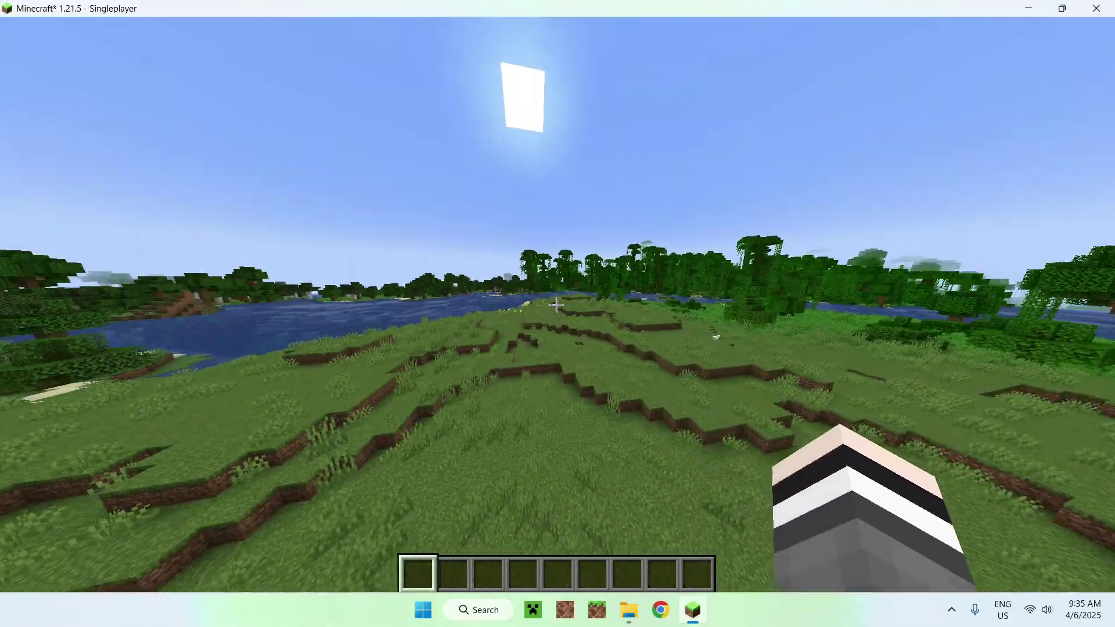
pyautogui.press('w')
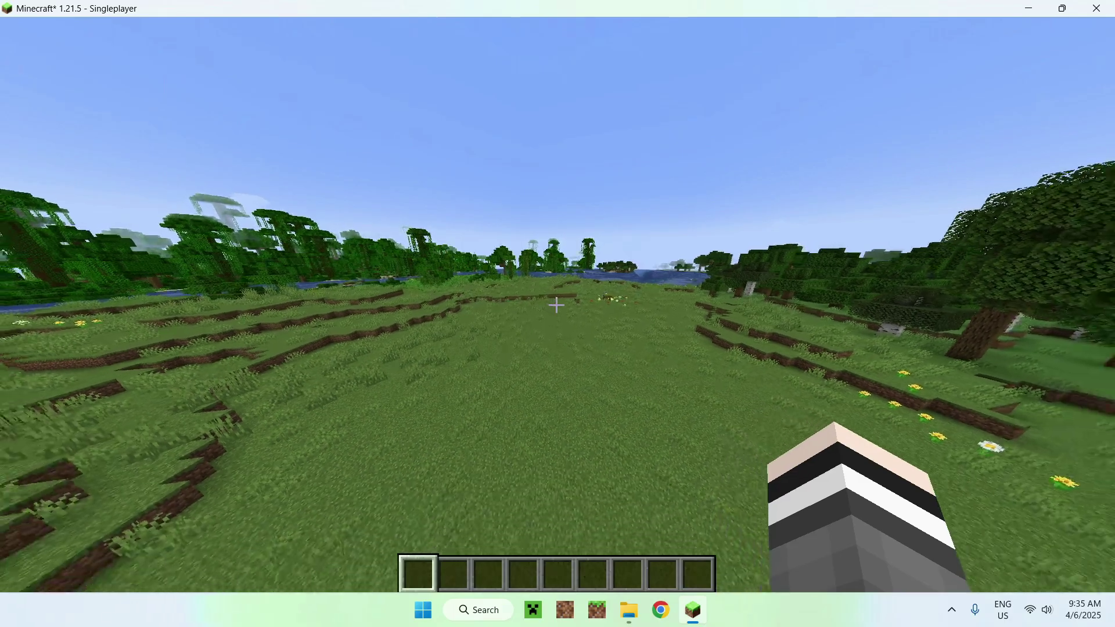
pyautogui.press('w')
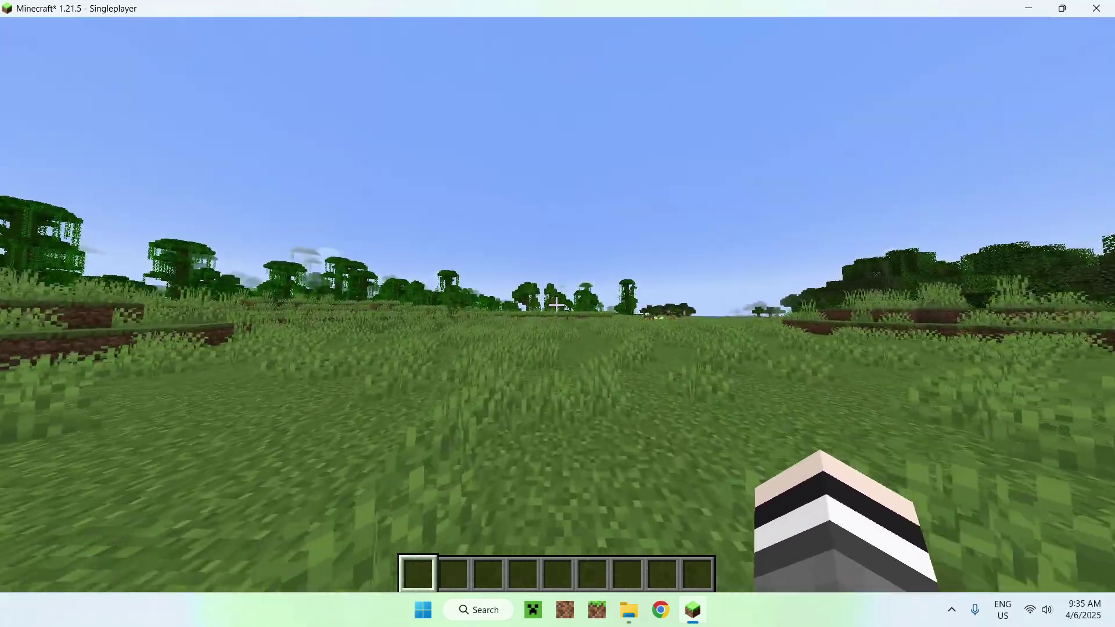
pyautogui.press('Escape')
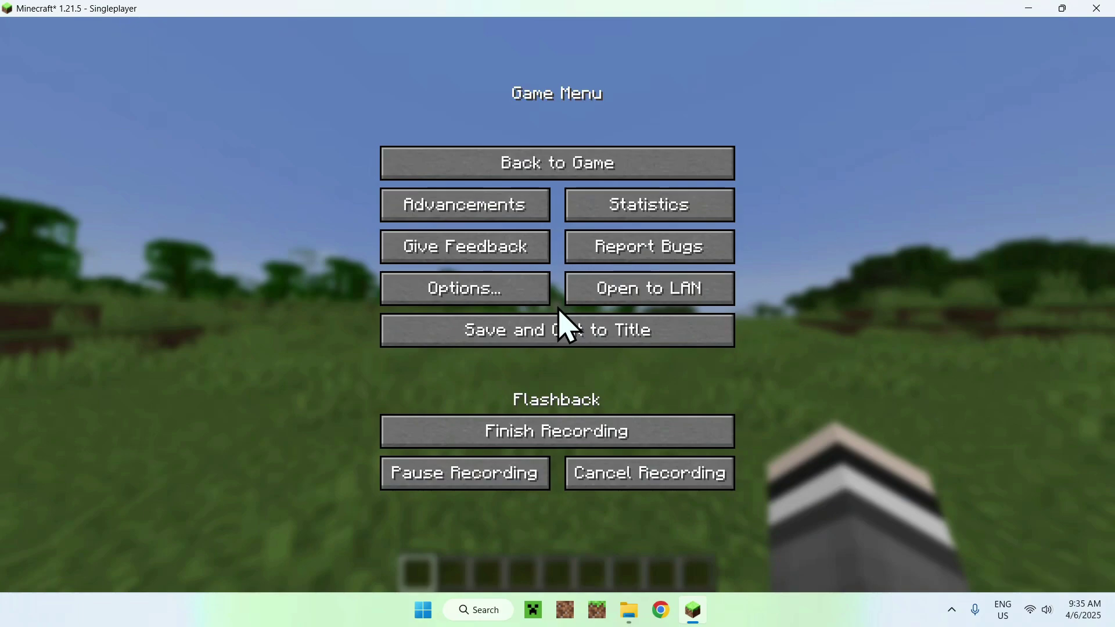
# Finish and save the replay, quit to title, and confirm the 14-second replay in Flashback's list
pyautogui.click(538, 431)
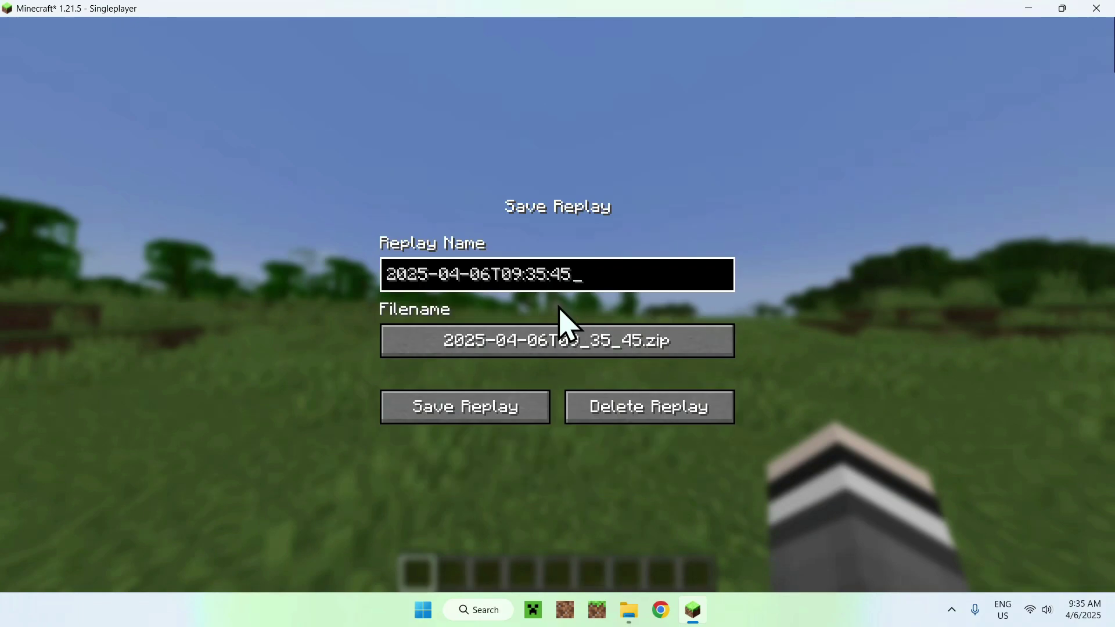
pyautogui.click(448, 418)
pyautogui.press('Escape')
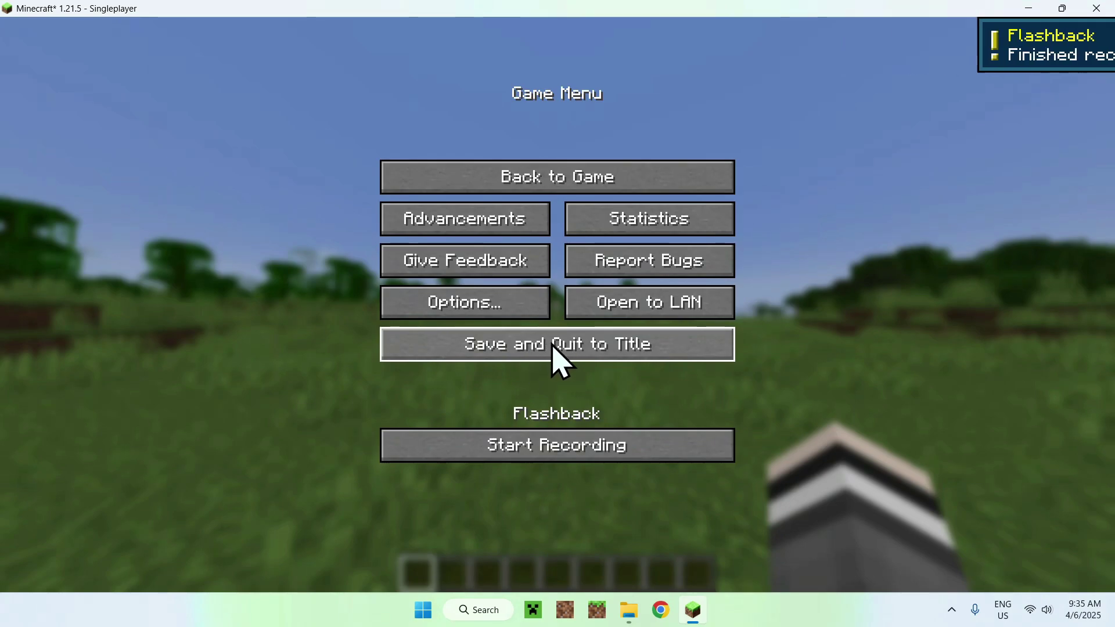
pyautogui.click(557, 350)
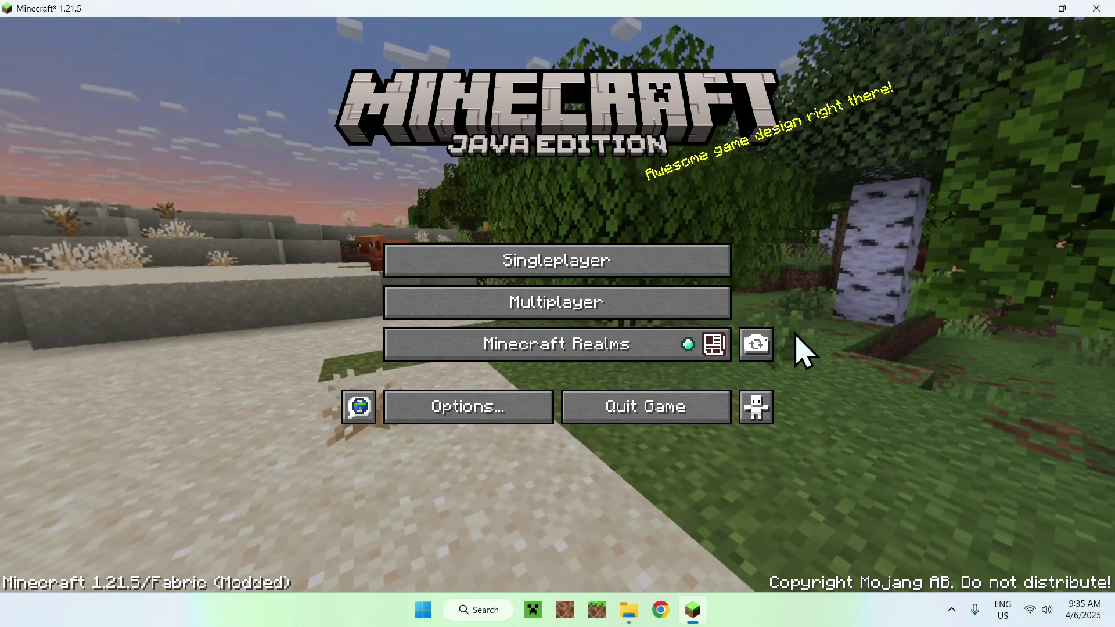
pyautogui.click(755, 344)
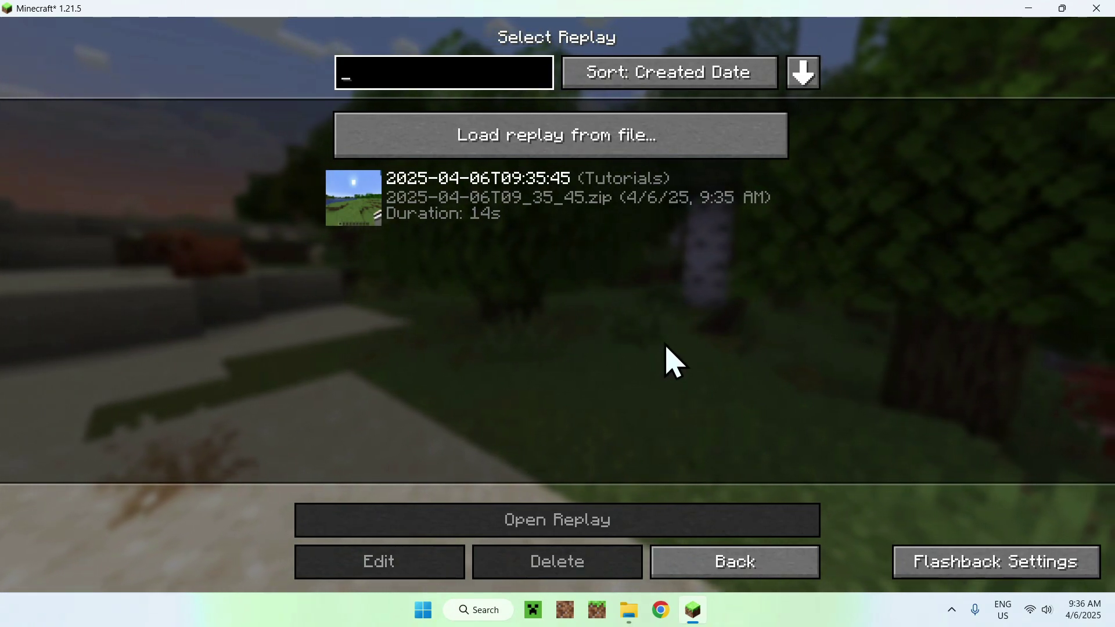
pyautogui.click(735, 562)
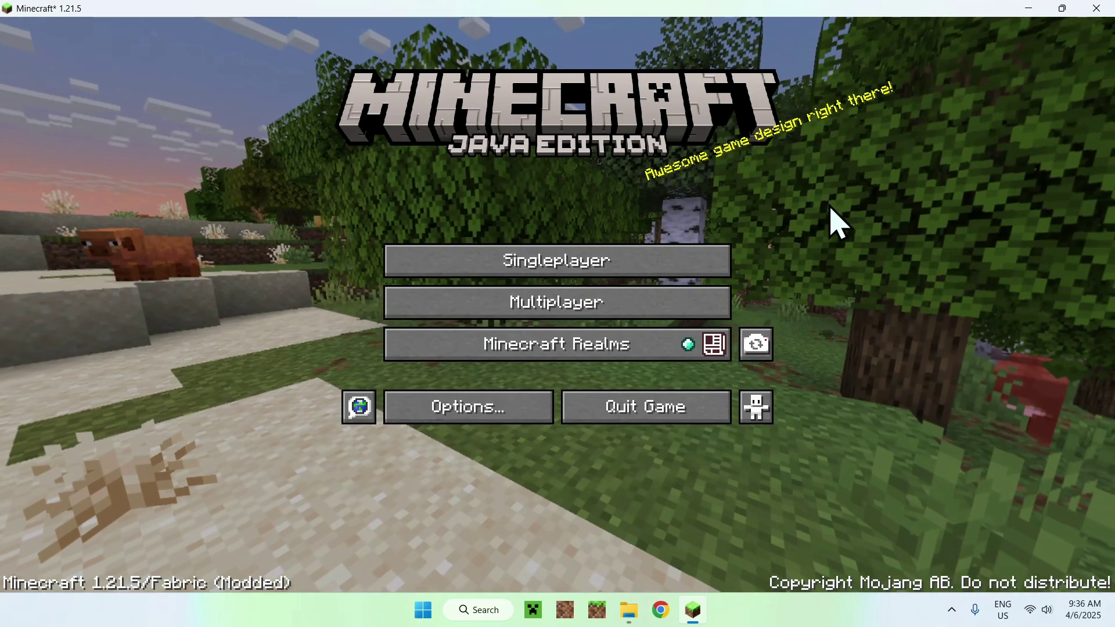